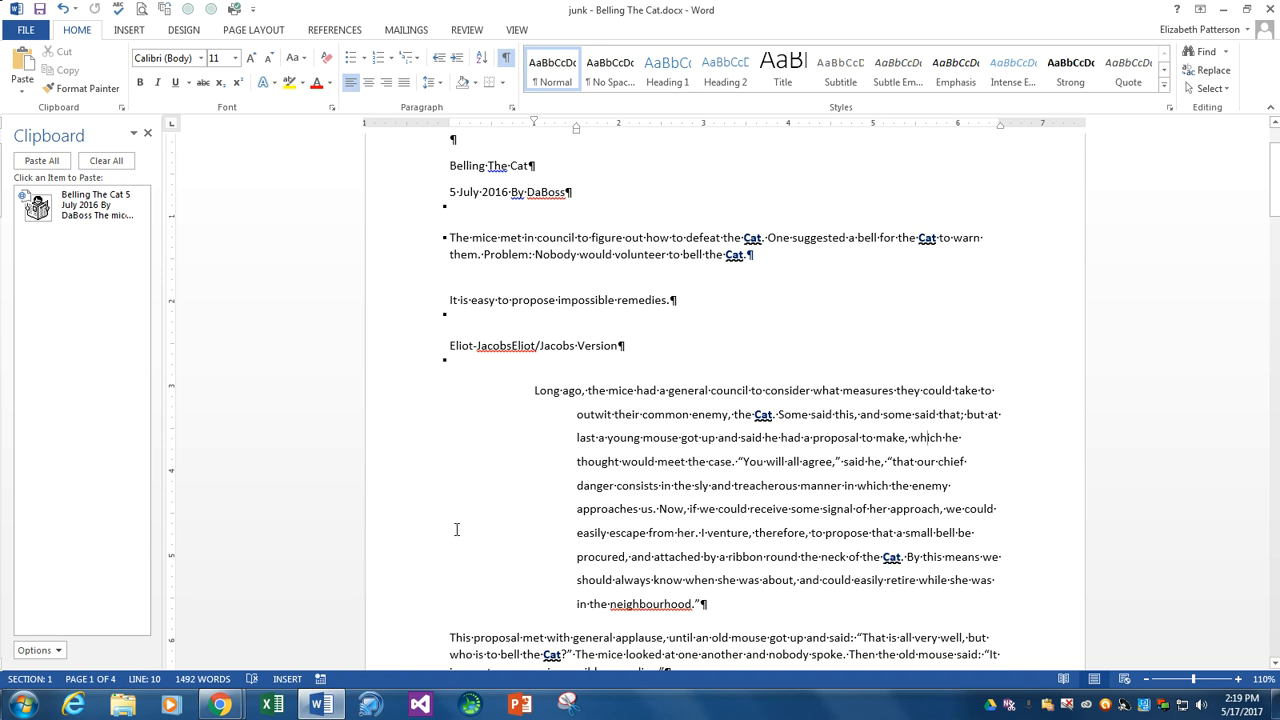
Step: Create a new blank document and enter the text "Item company price" on its second line
key("ctrl+n")
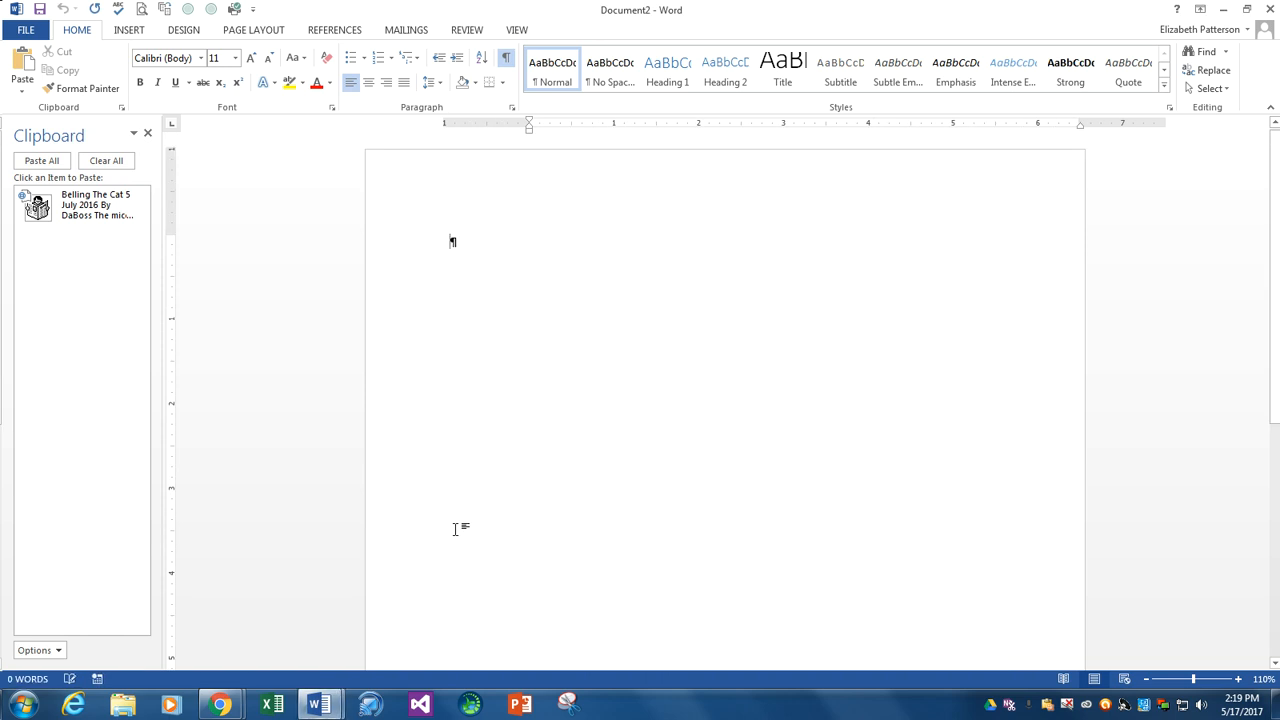
key("Return")
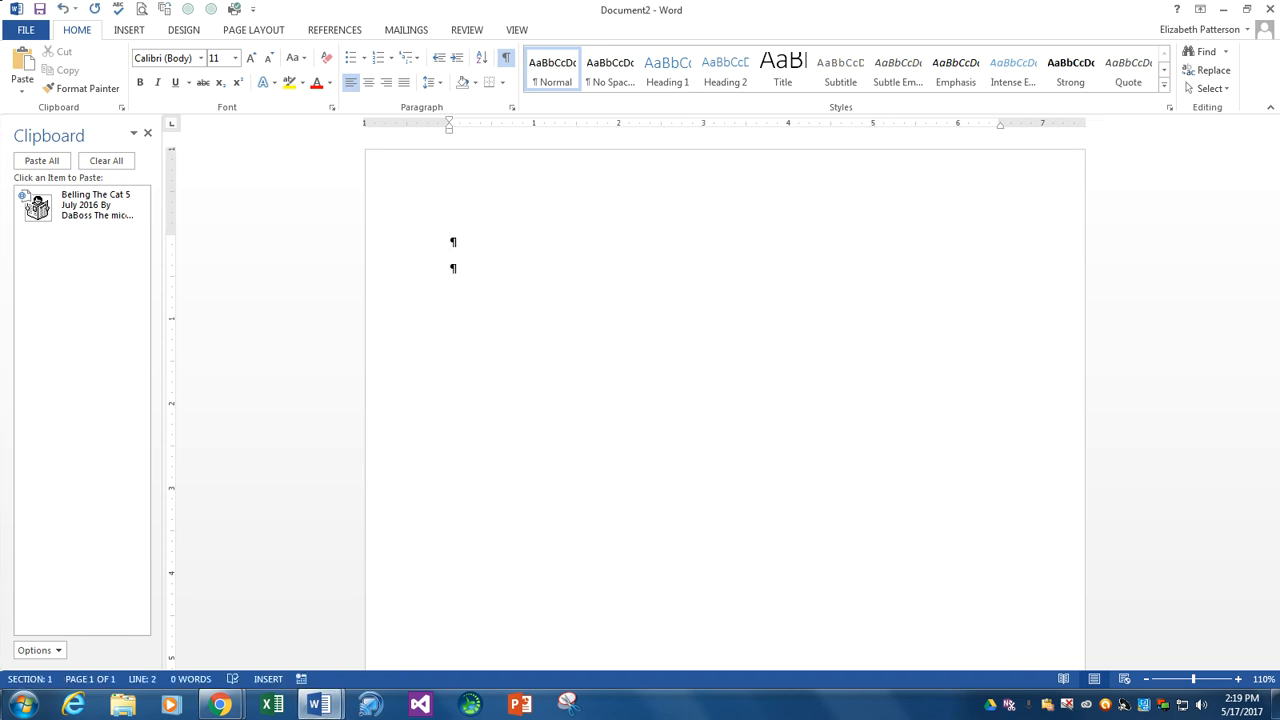
type("Item company price")
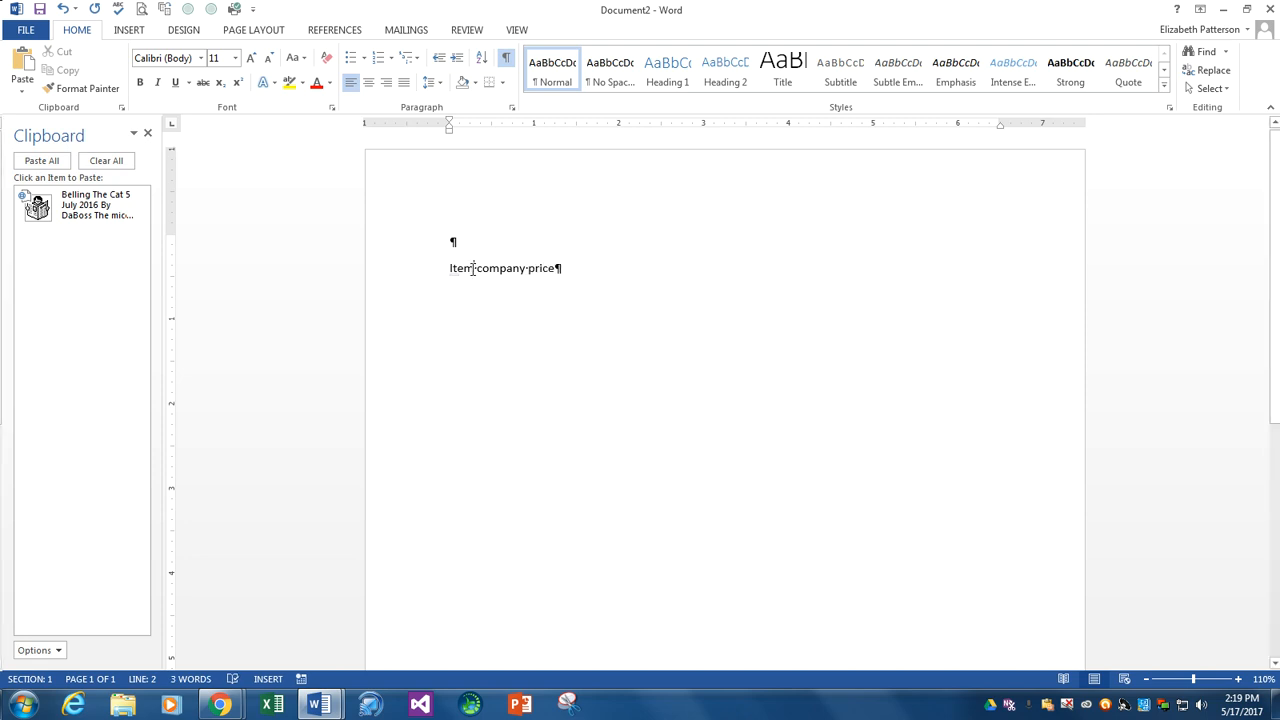
scroll(711, 330, "up", 8, "ctrl")
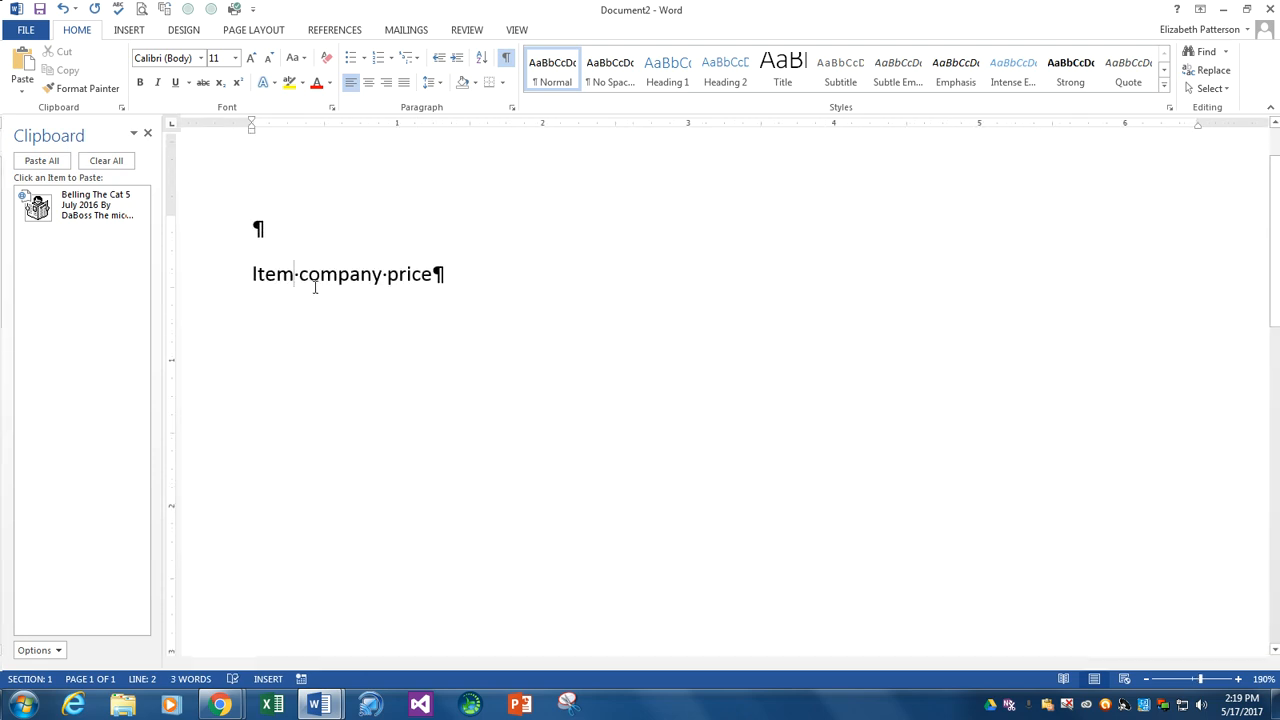
Step: Replace the spaces between Item, company and price in the heading line with tabs
left_click_drag(294, 275, 298, 274)
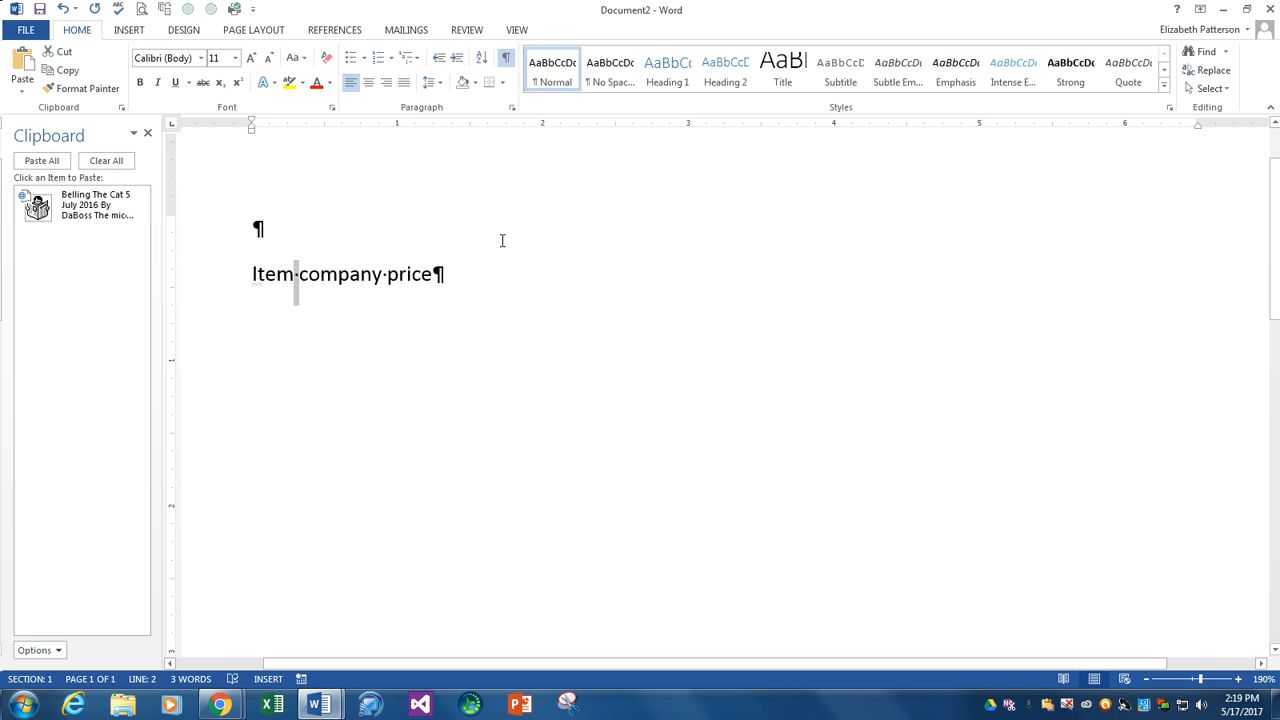
key("Tab")
left_click_drag(407, 275, 412, 276)
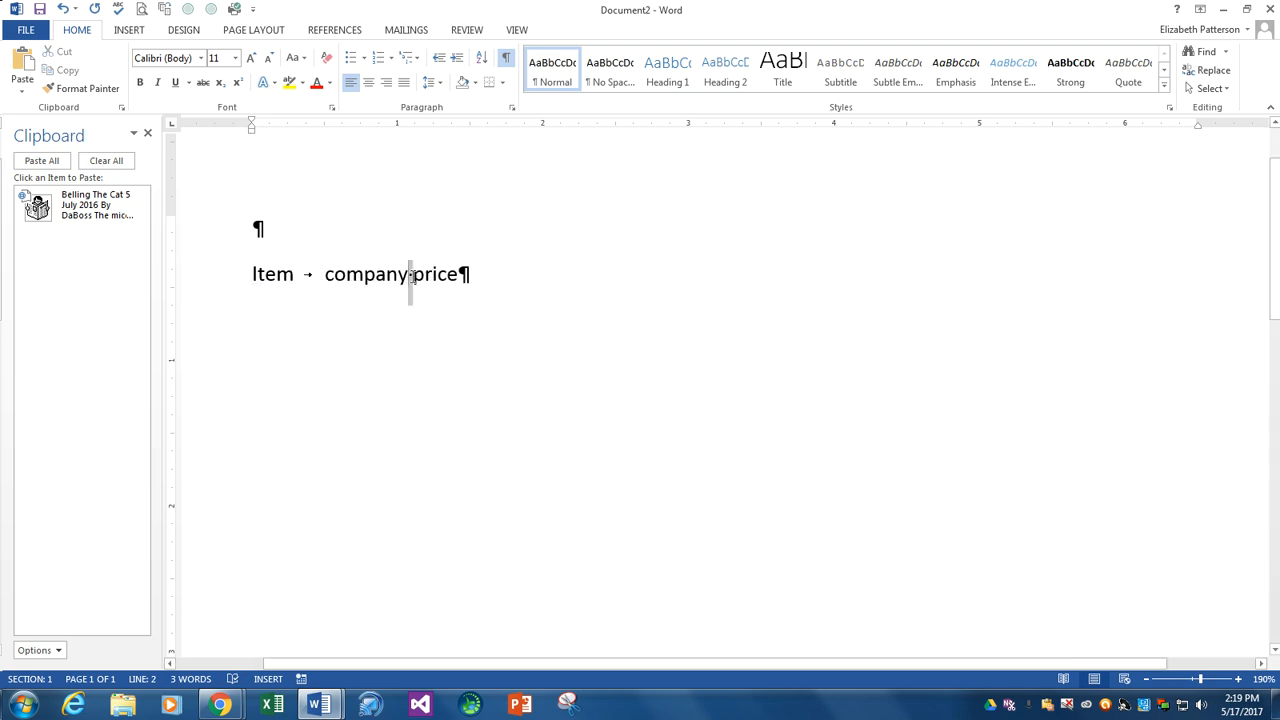
key("Tab")
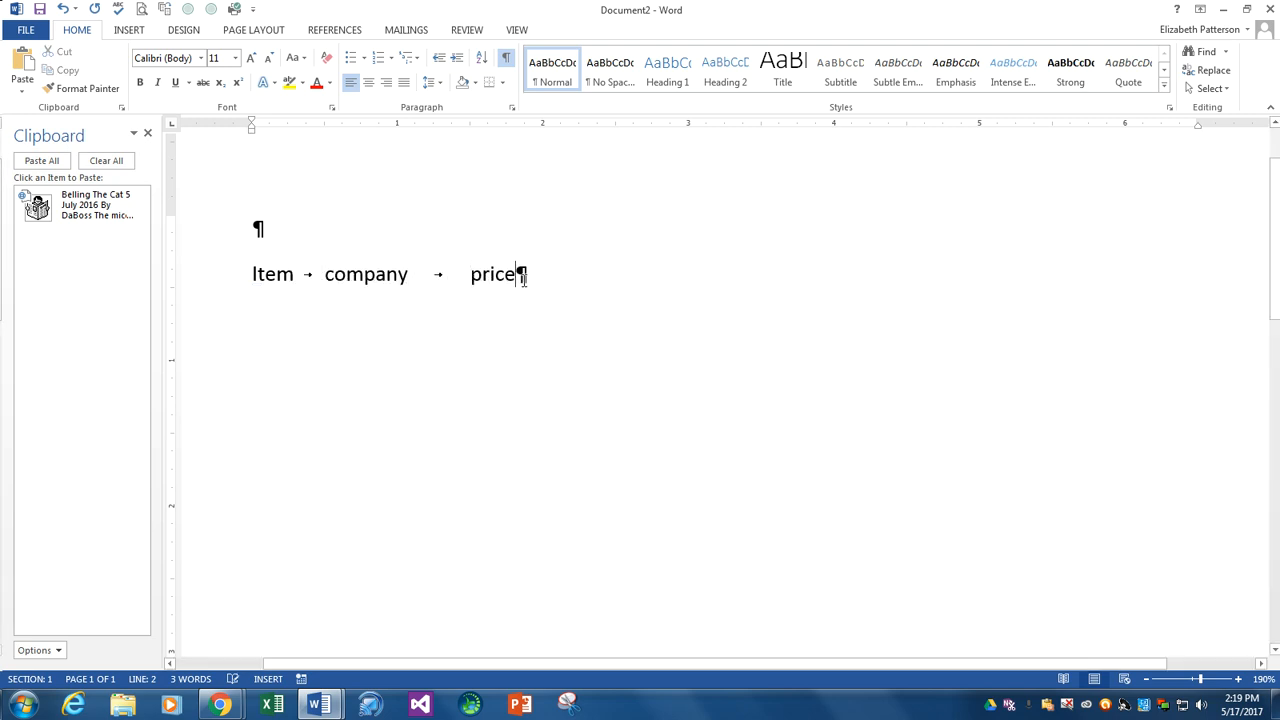
left_click(523, 277)
Step: Add a line below the headings reading "Icecream Hershey's", followed by a tab and the price $2.99
key("Return")
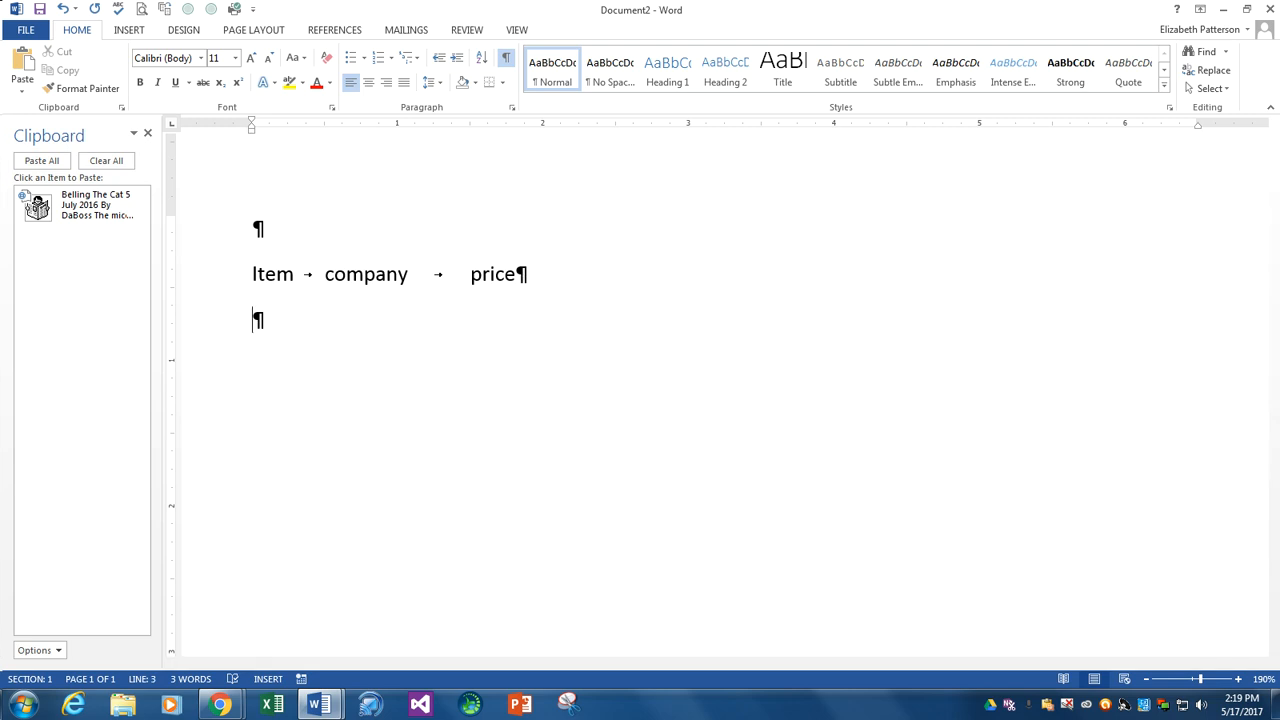
type("ice")
type("cream")
type(" Hershey")
type("'s")
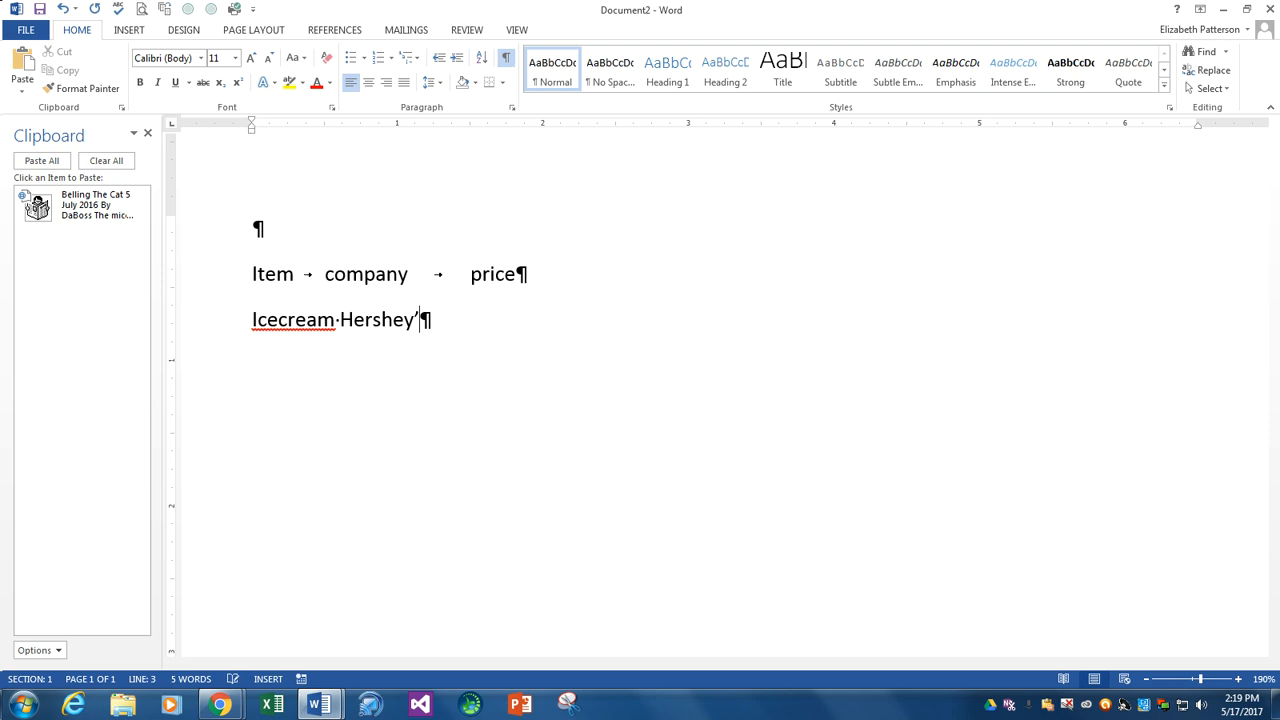
key("Tab")
type("2")
key("BackSpace")
type("$2.99")
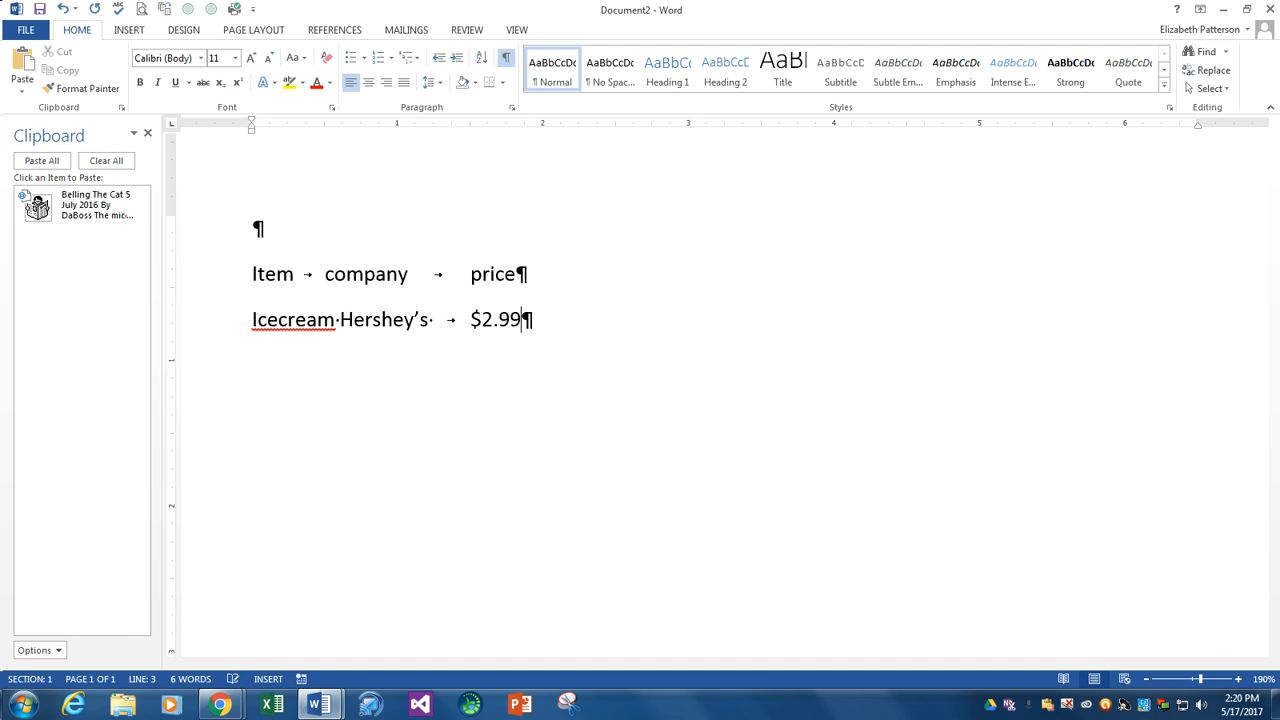
Step: Add another line reading "Baseball Spaulding", followed by a tab and the price "$12. 55"
key("Return")
type("Basbv")
key("BackSpace")
key("BackSpace")
type("eball ")
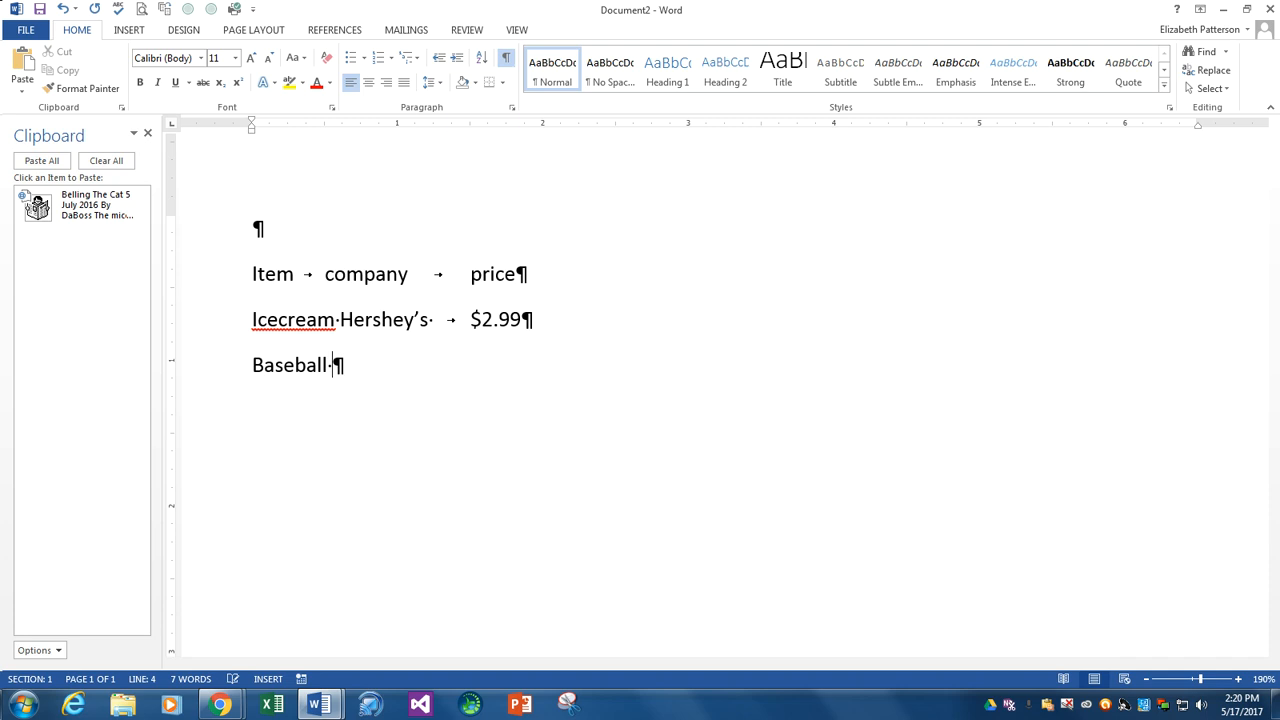
type("Spaulding")
key("Tab")
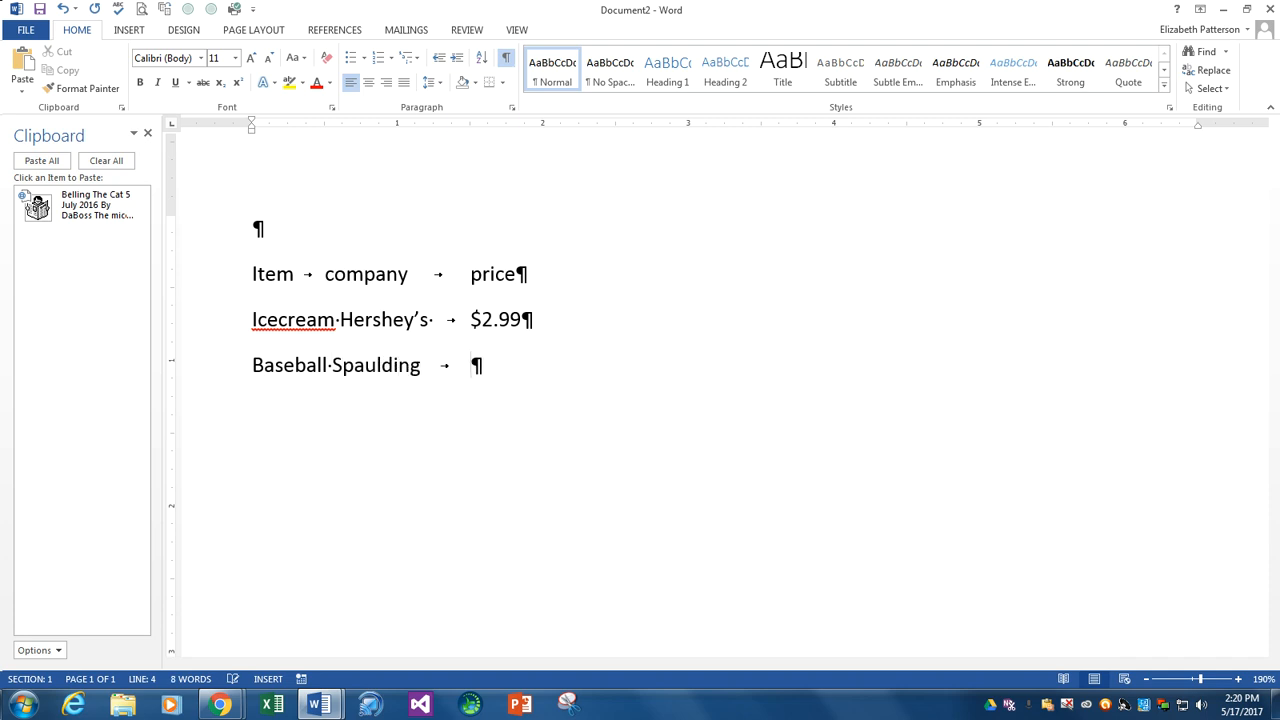
type("$12. 55")
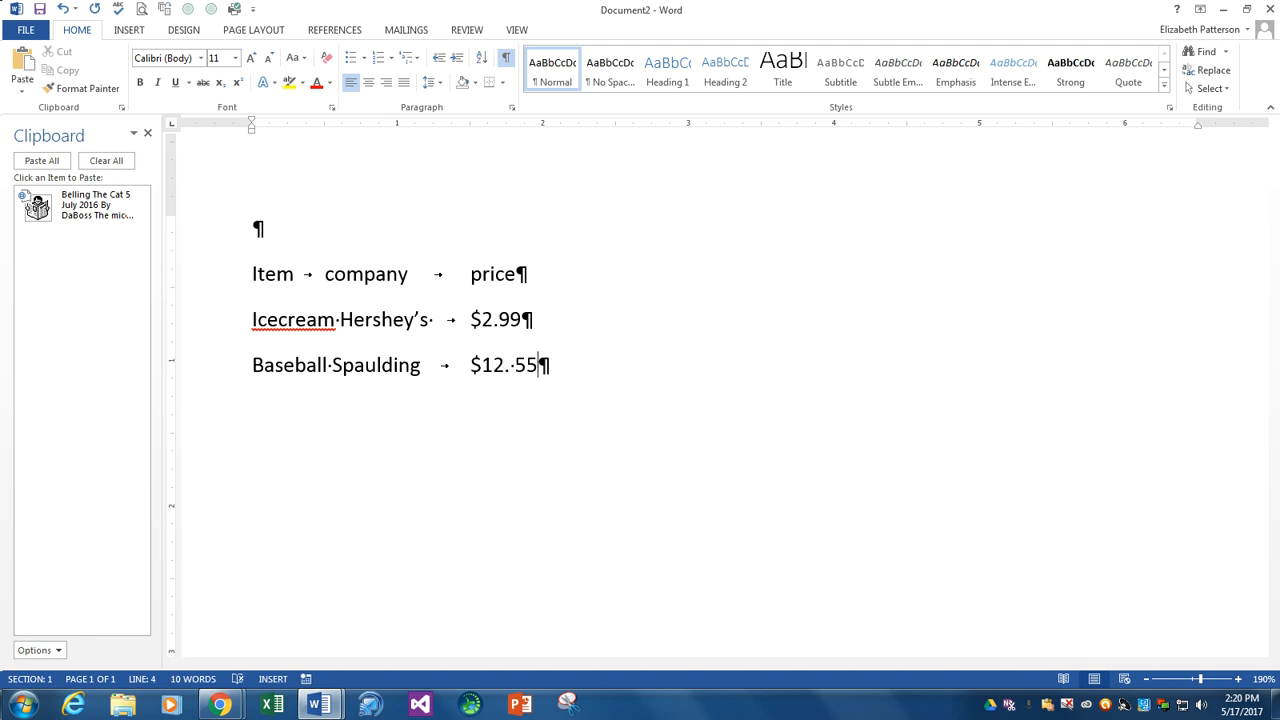
Step: Add a tab-separated line with Key chain, Walmart and $1.5, and start an empty line below it
key("Return")
type("Key chain")
key("Tab")
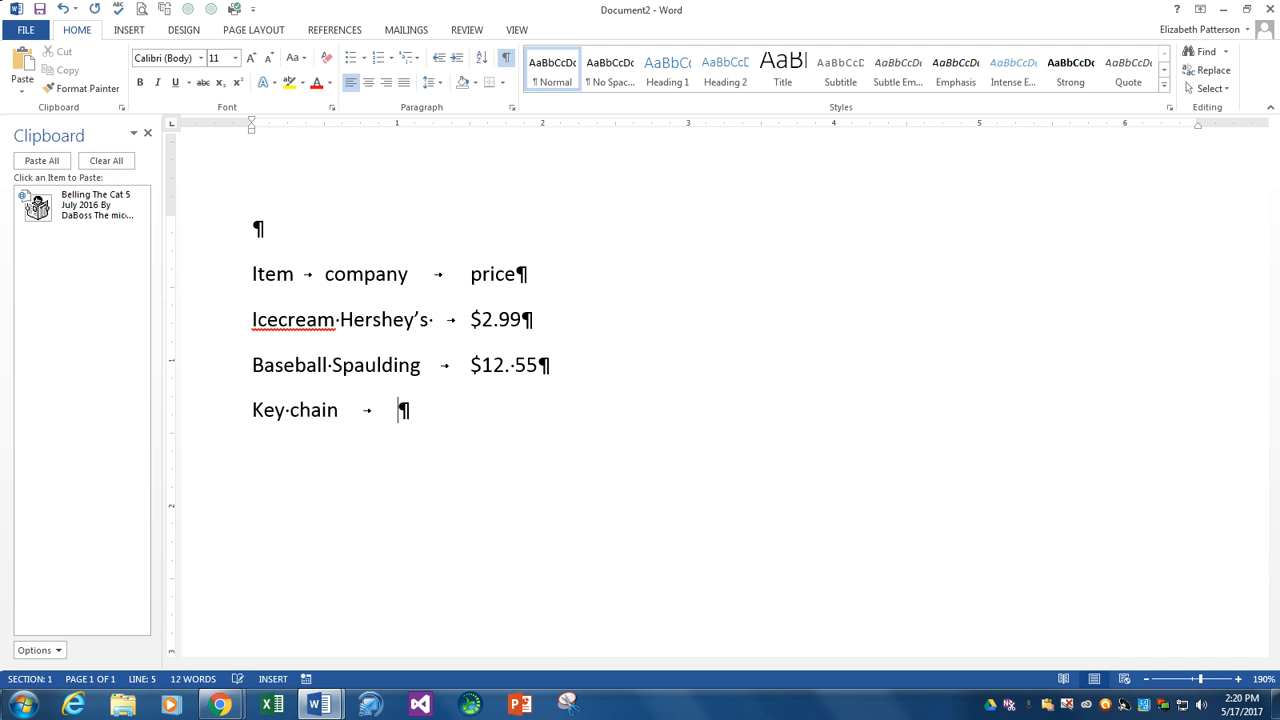
type("Walmart")
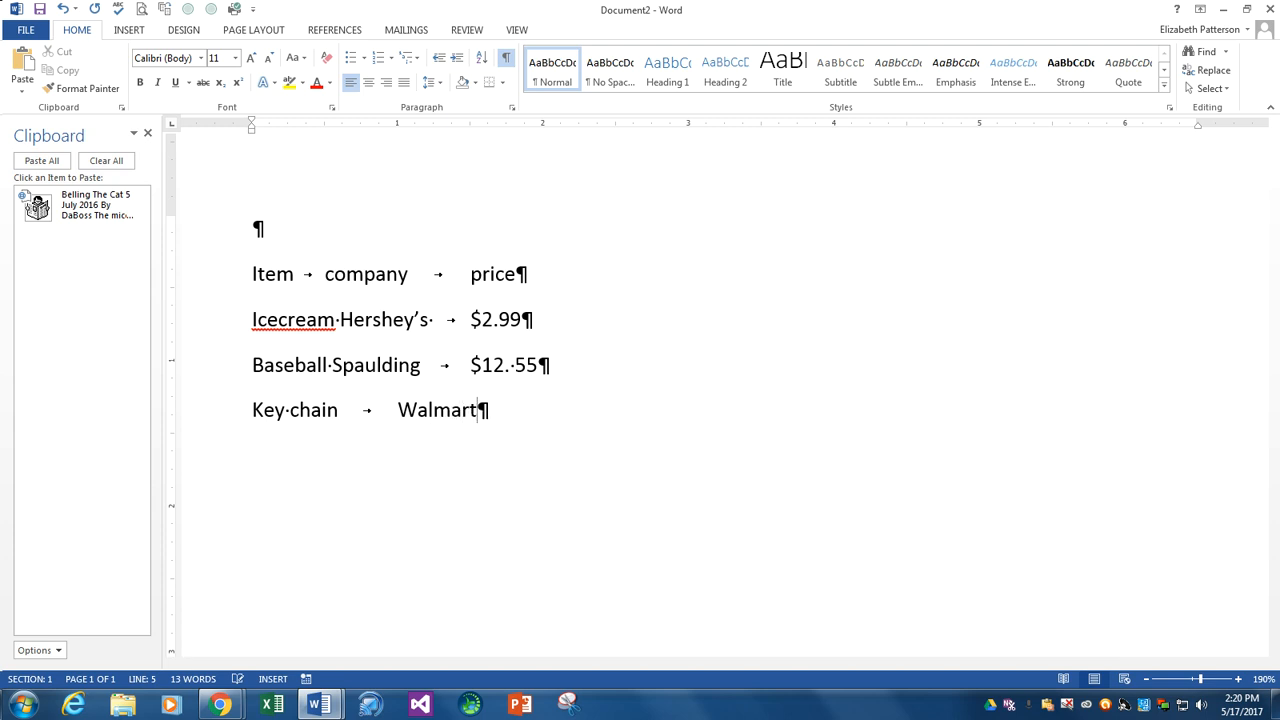
key("Tab")
type("$1.5")
key("Return")
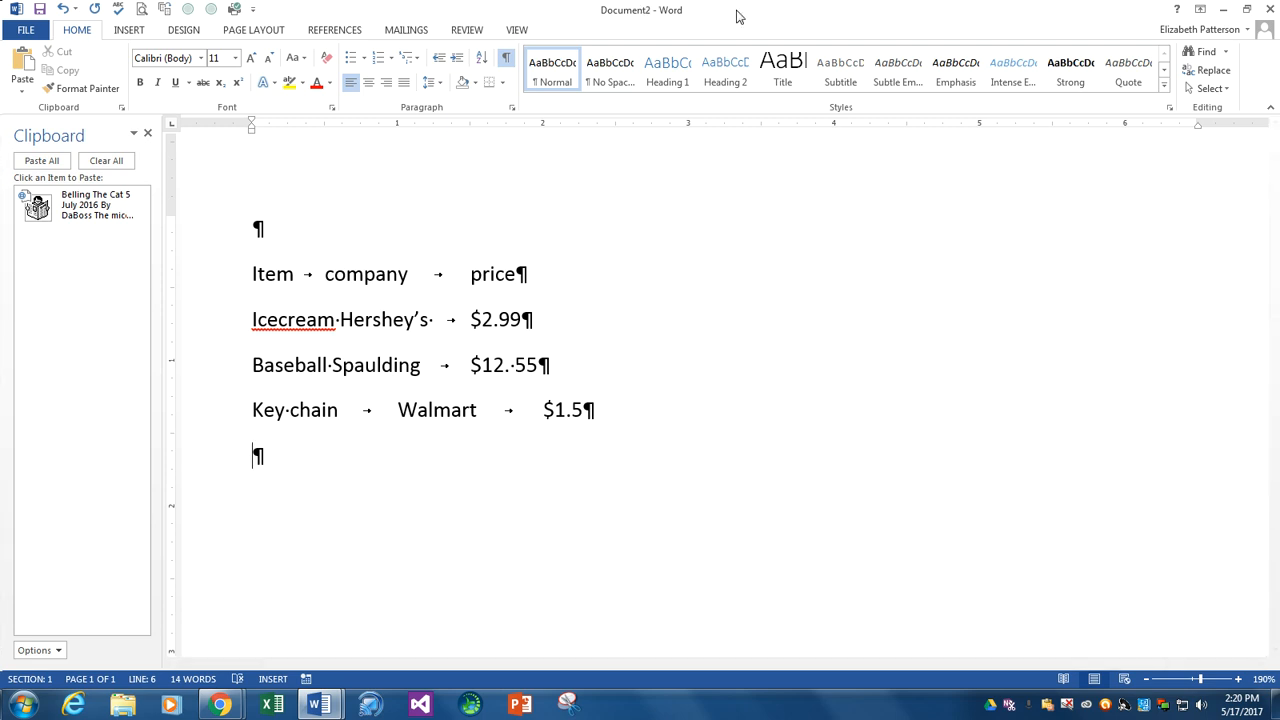
Step: Hide the formatting marks and convert the four text lines to a 3-column table, separated at tabs and with AutoFit to window
left_click(507, 58)
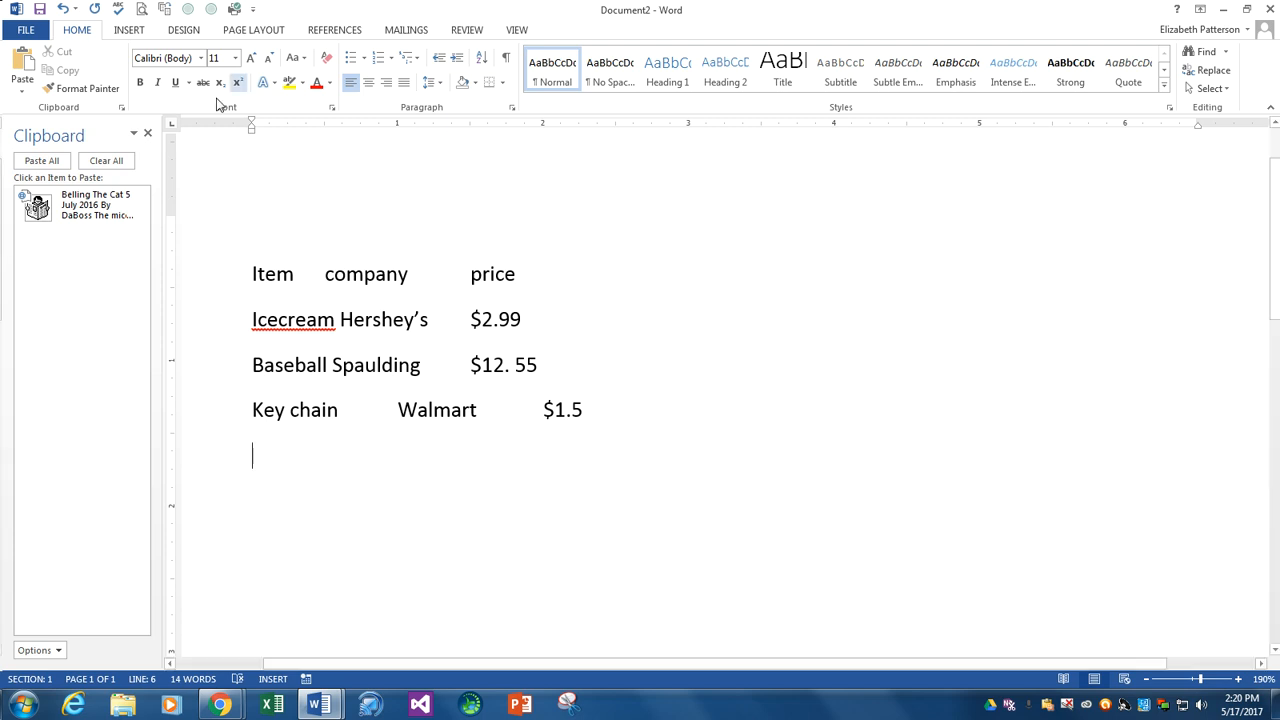
left_click(226, 277)
left_click_drag(296, 293, 553, 418)
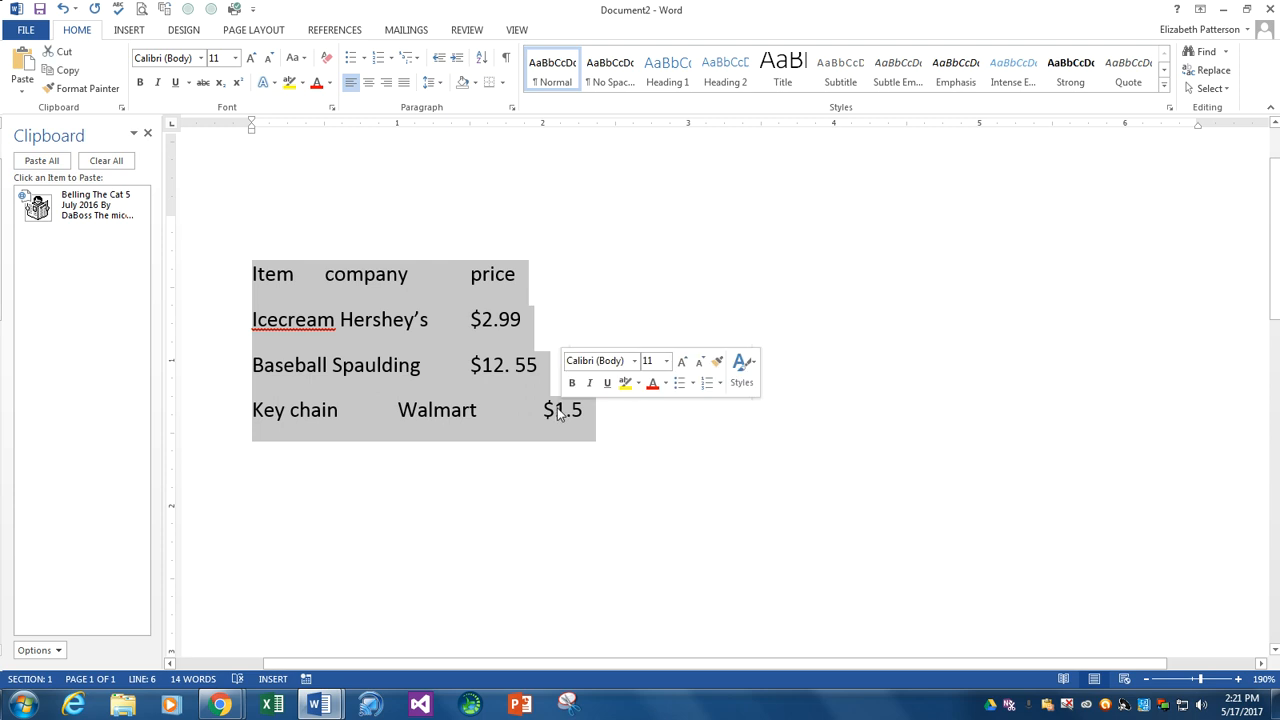
left_click(133, 30)
left_click(130, 85)
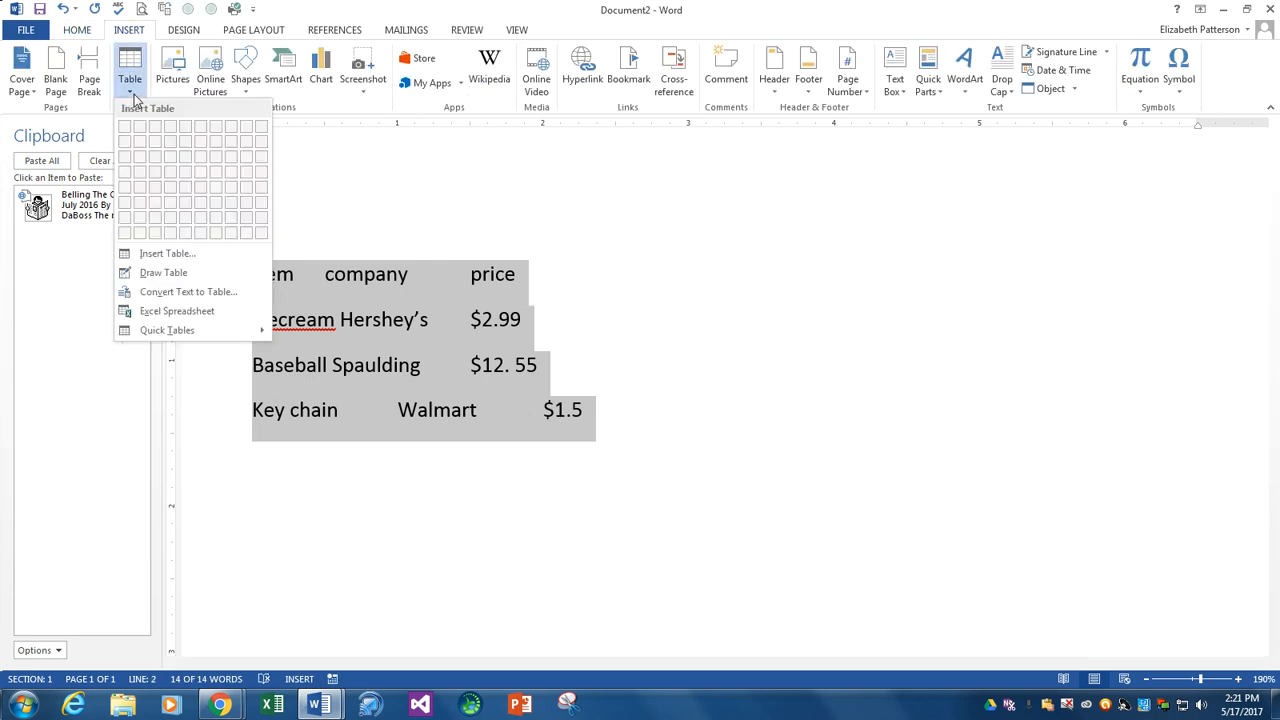
left_click(187, 292)
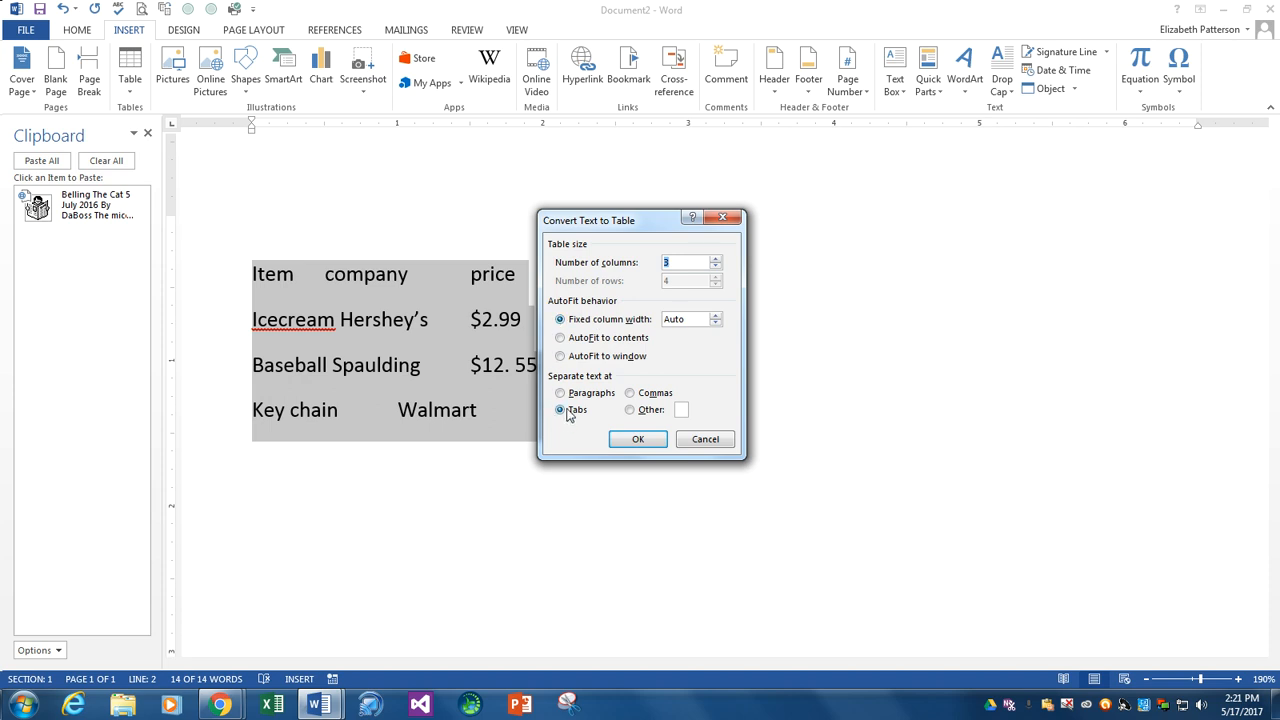
left_click(560, 357)
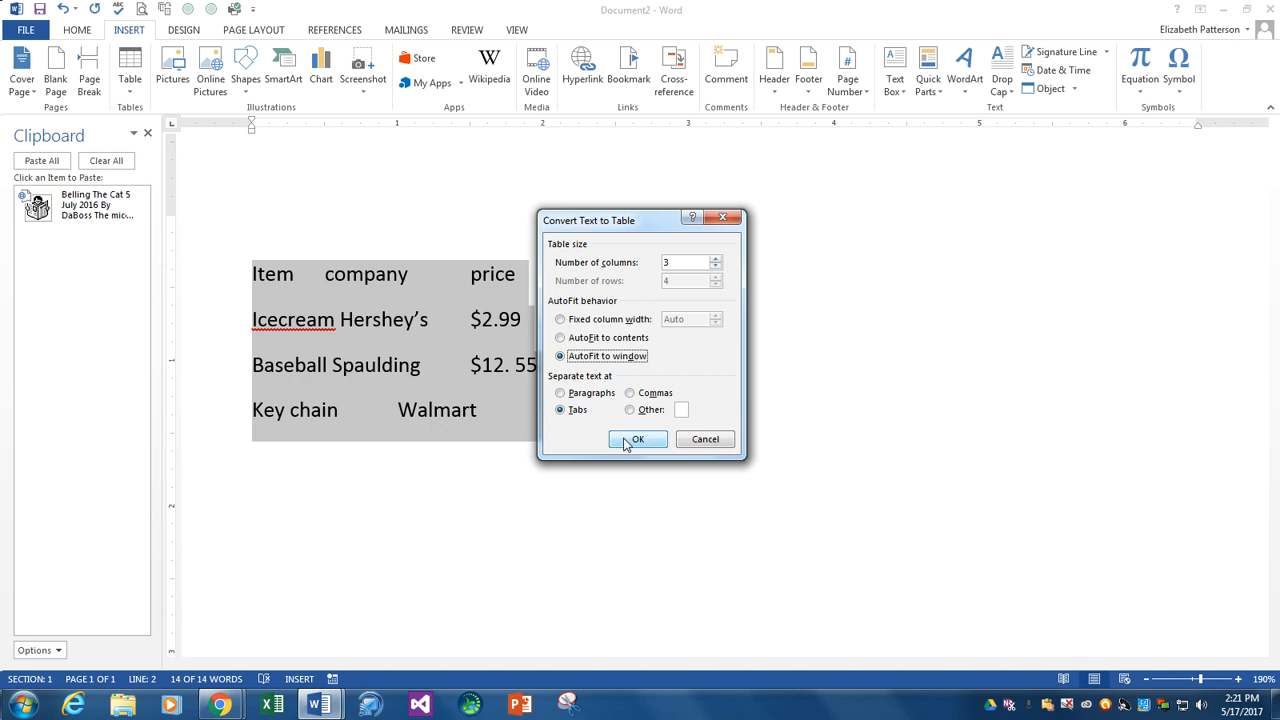
left_click(635, 440)
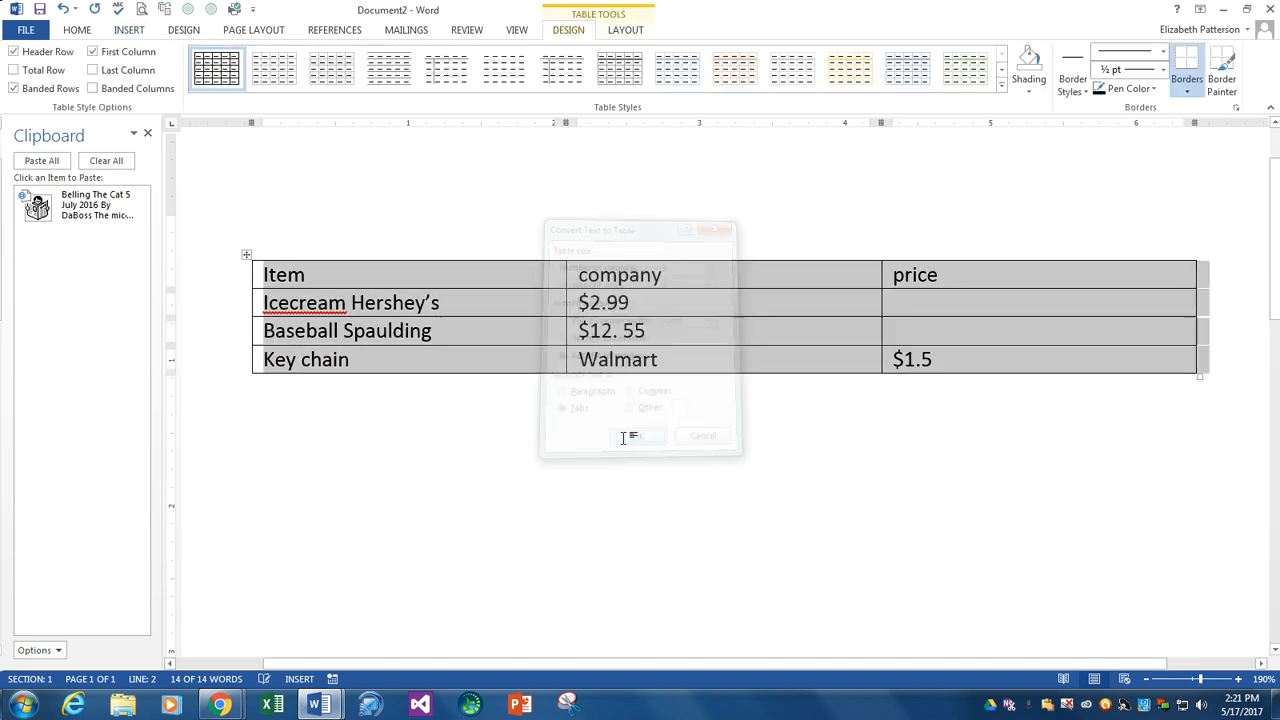
Step: Correct the misspelled word "Icecream" in the table to the suggested spelling "Ice cream"
right_click(287, 304)
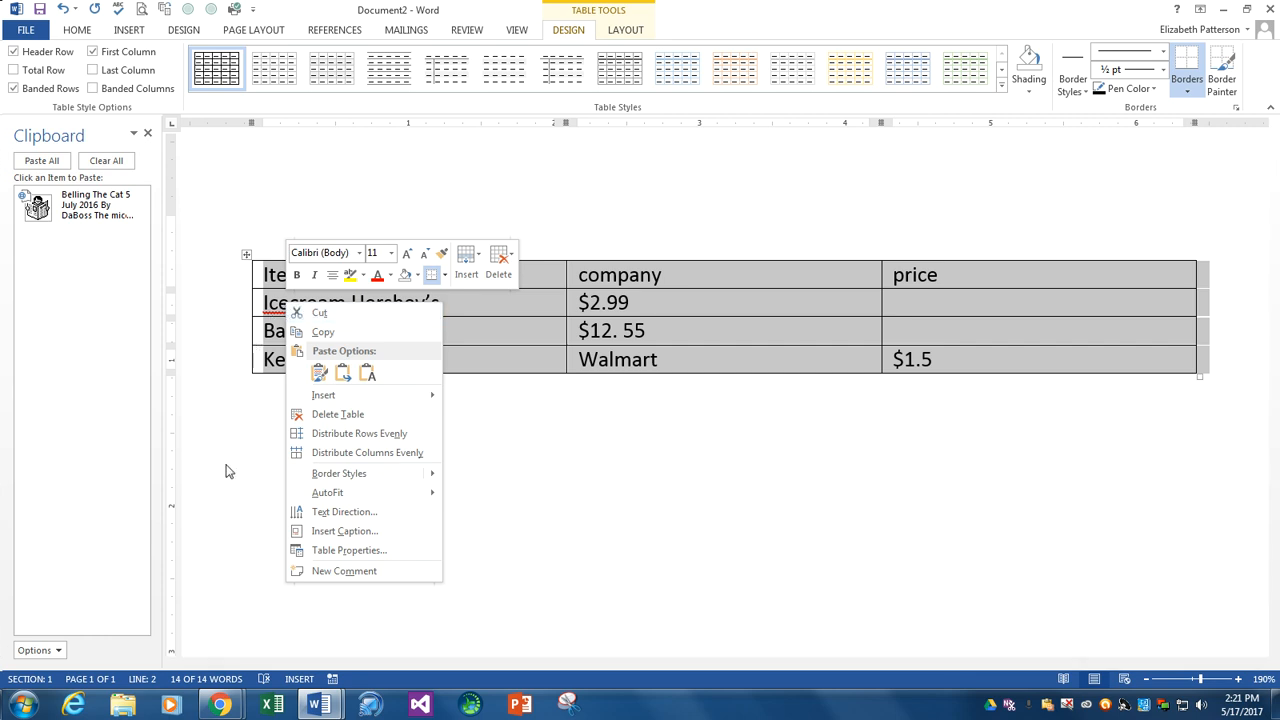
left_click(230, 472)
left_click(343, 457)
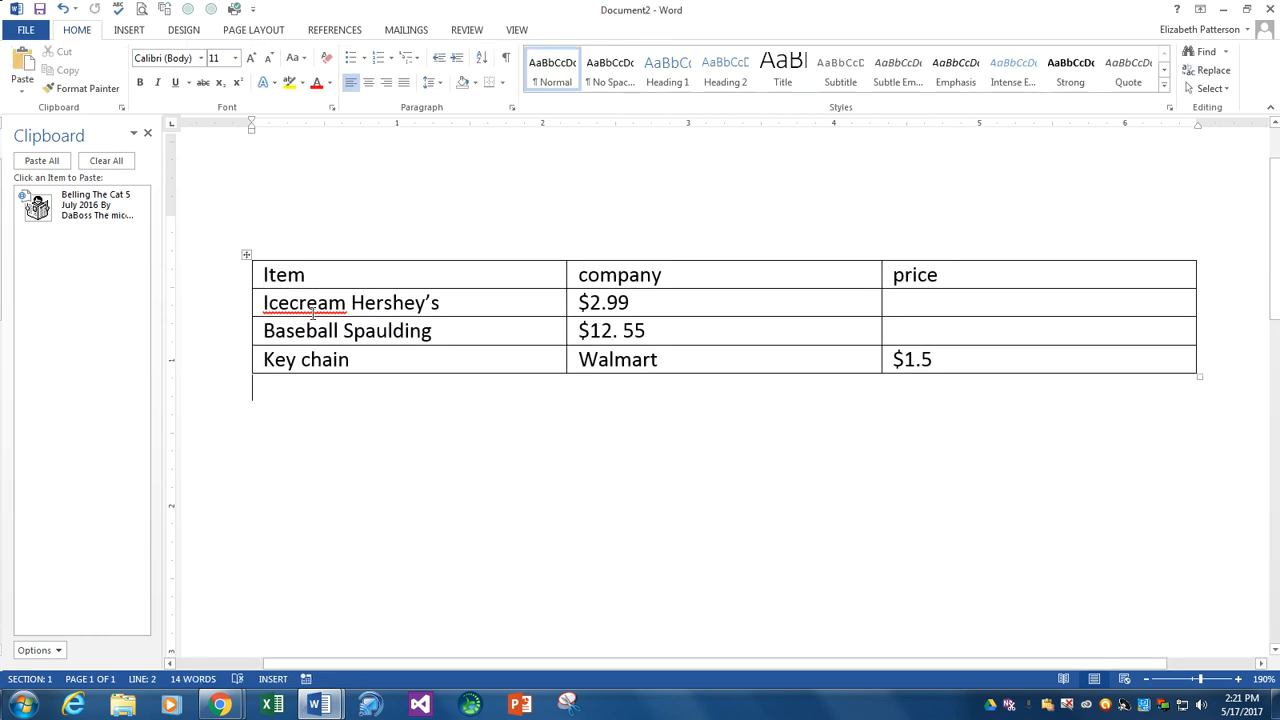
right_click(316, 305)
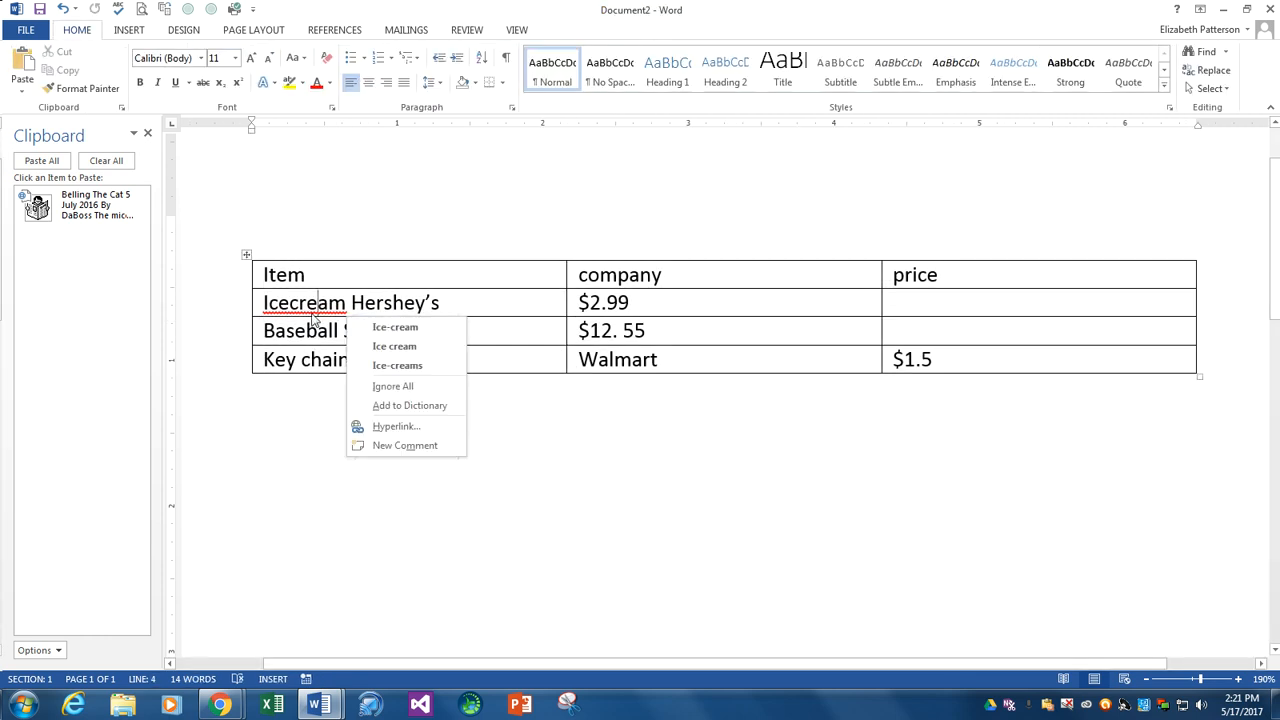
left_click(432, 348)
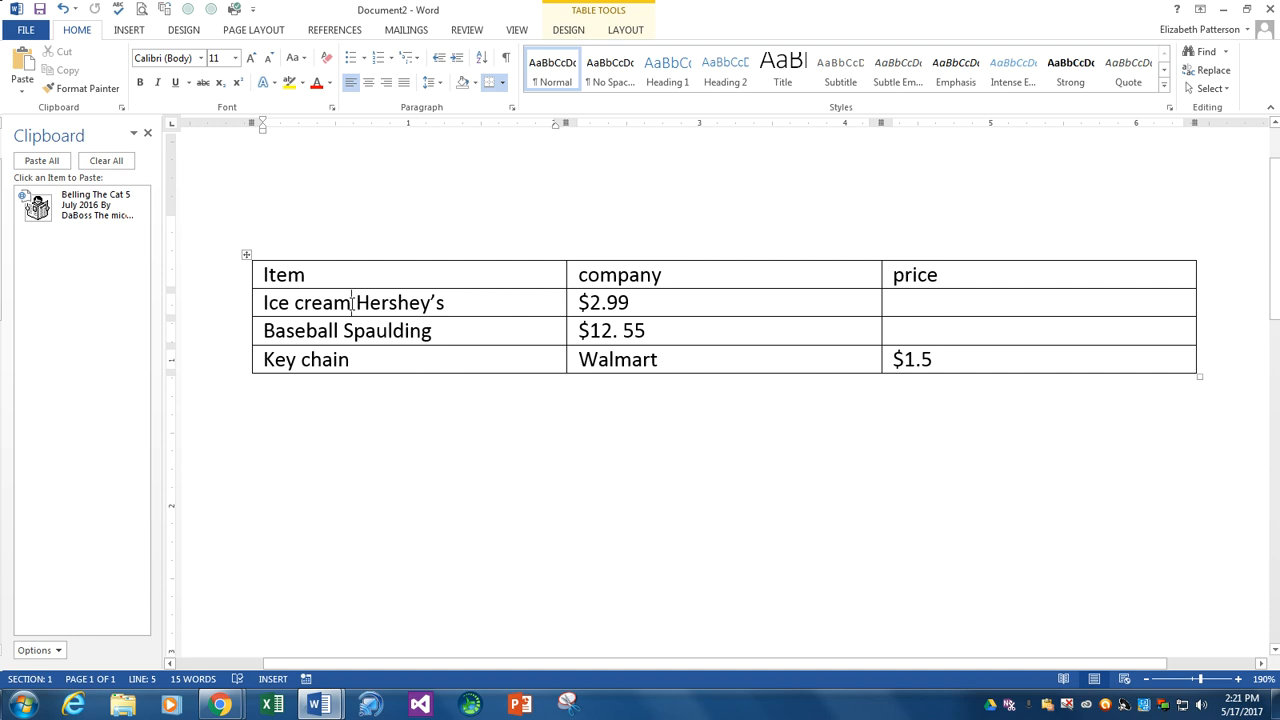
Step: Convert the whole table back to text, separating the entries with tabs
left_click(242, 254)
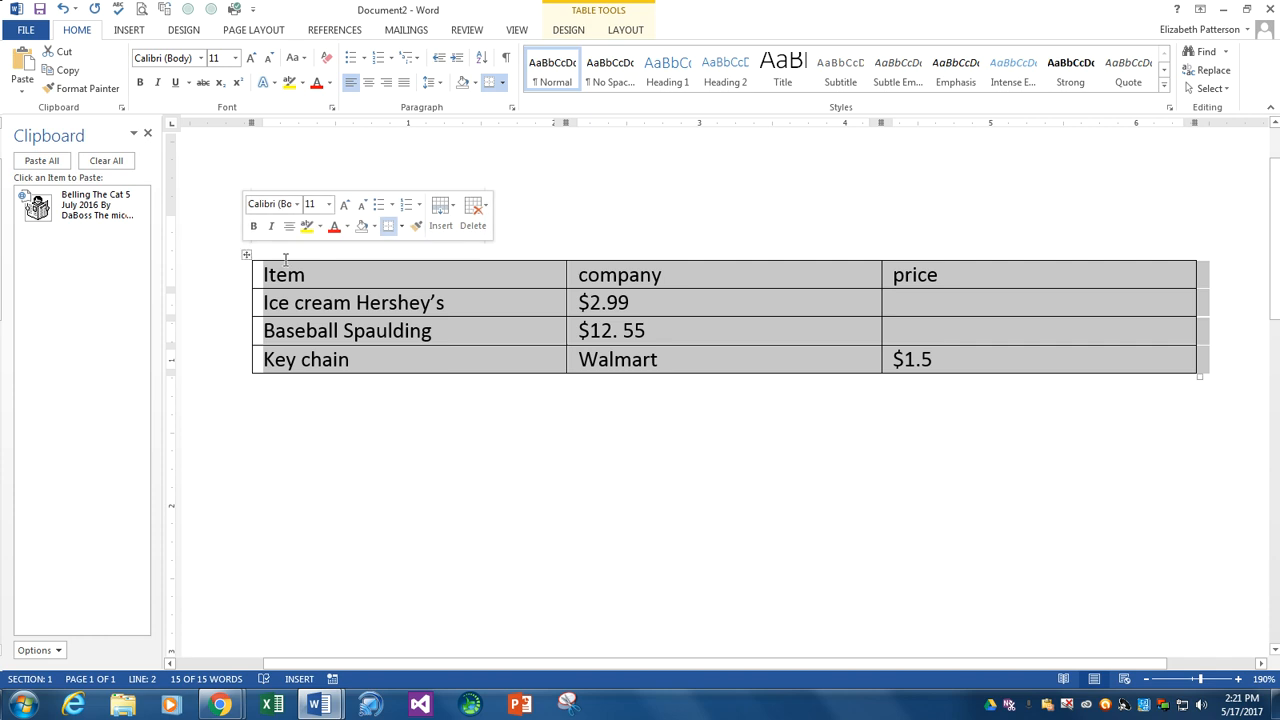
left_click(633, 35)
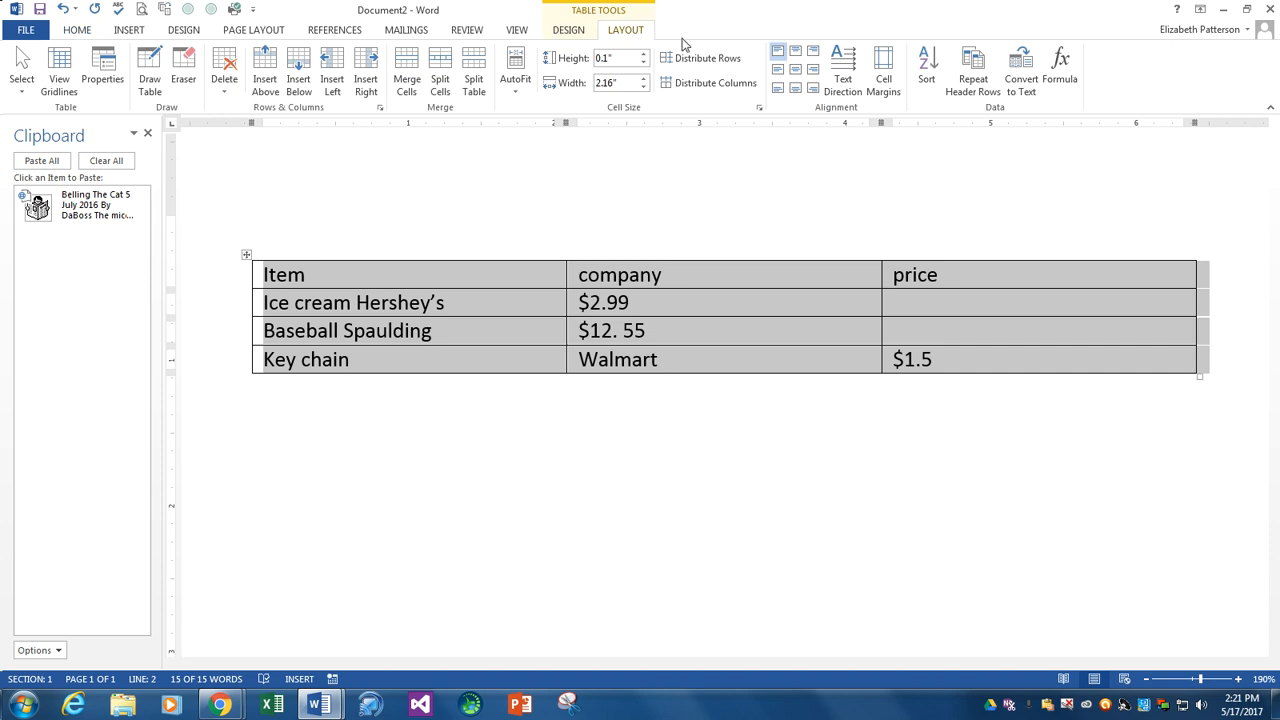
left_click(1023, 82)
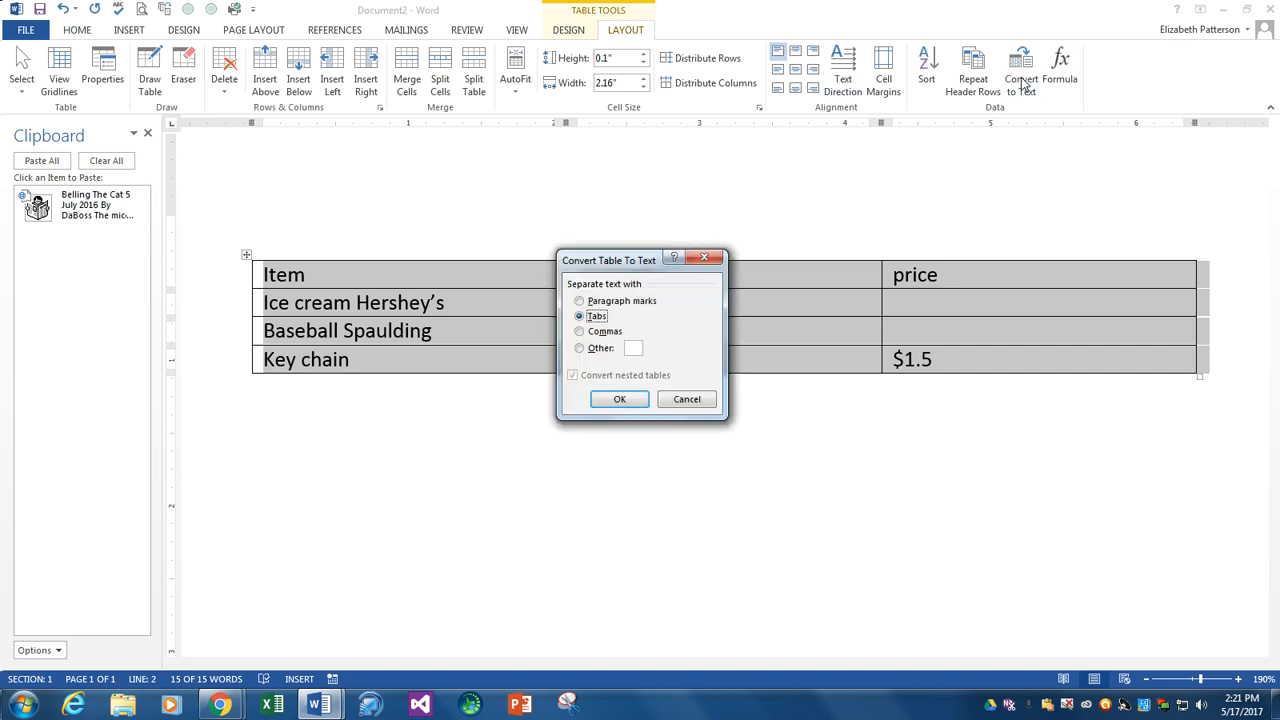
left_click(619, 399)
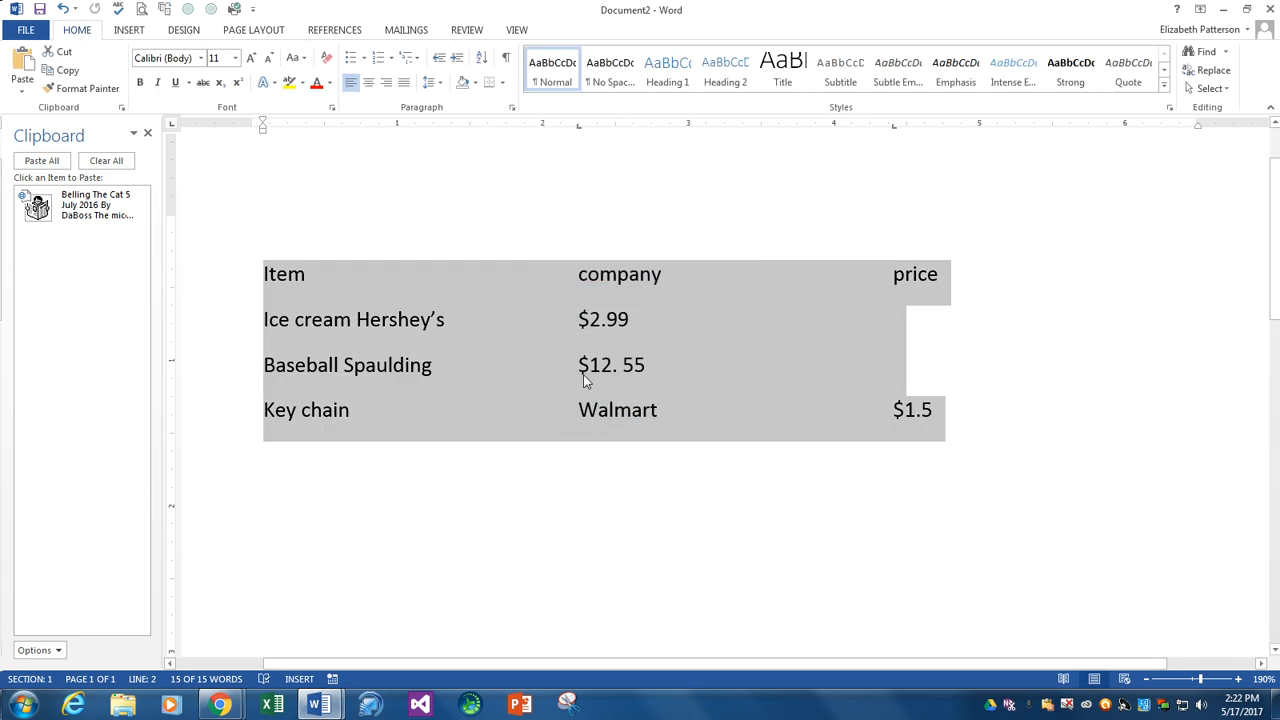
Step: Show the formatting marks and insert a tab before "Hershey's" and before "Spaulding"
left_click(505, 57)
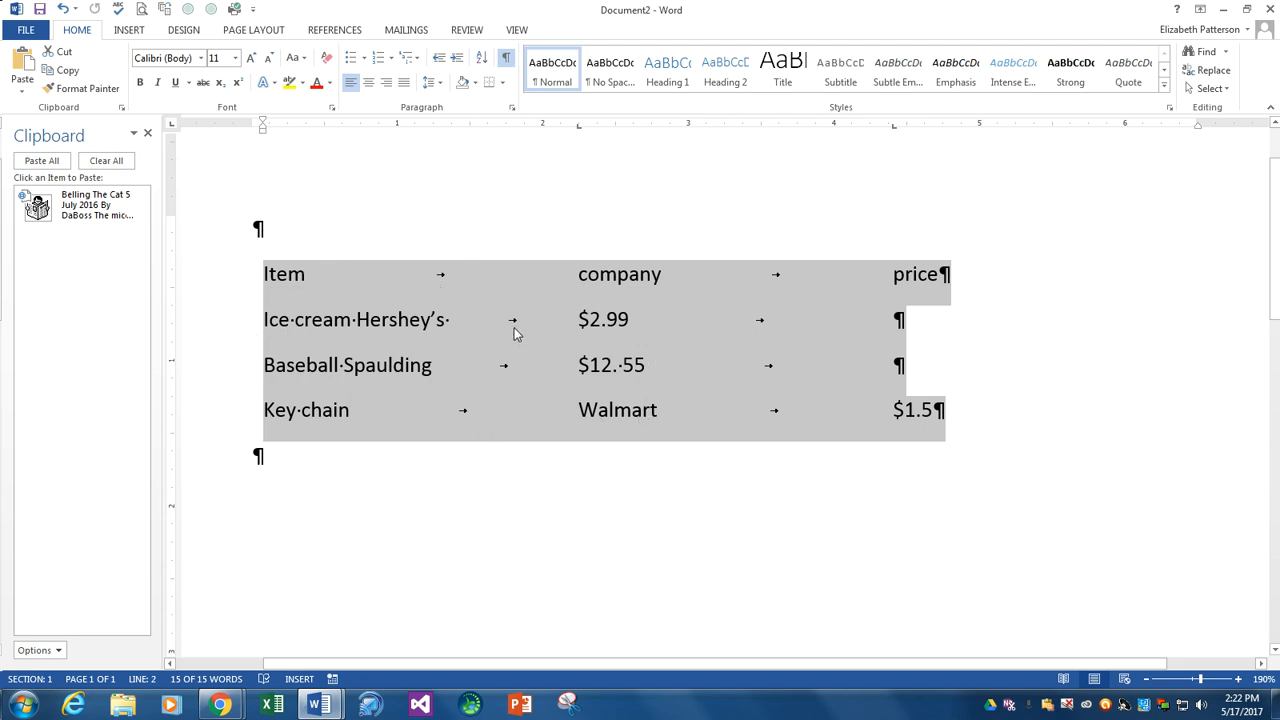
left_click(356, 320)
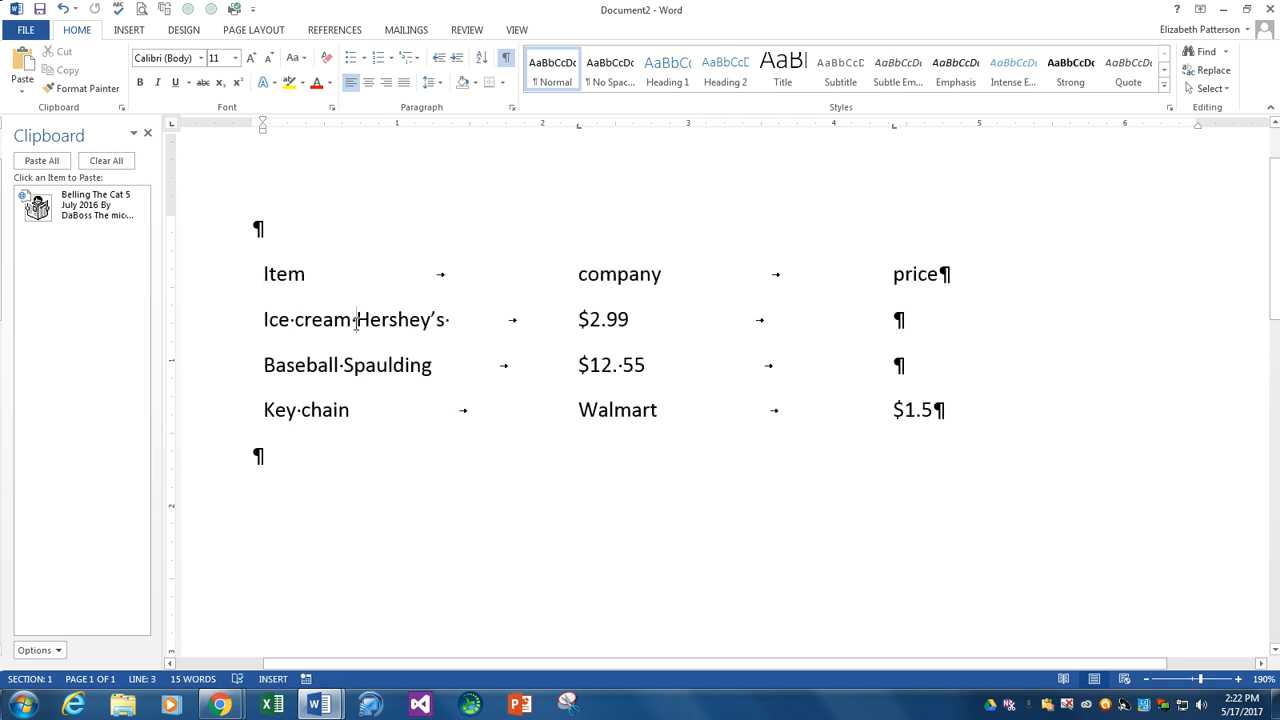
key("Tab")
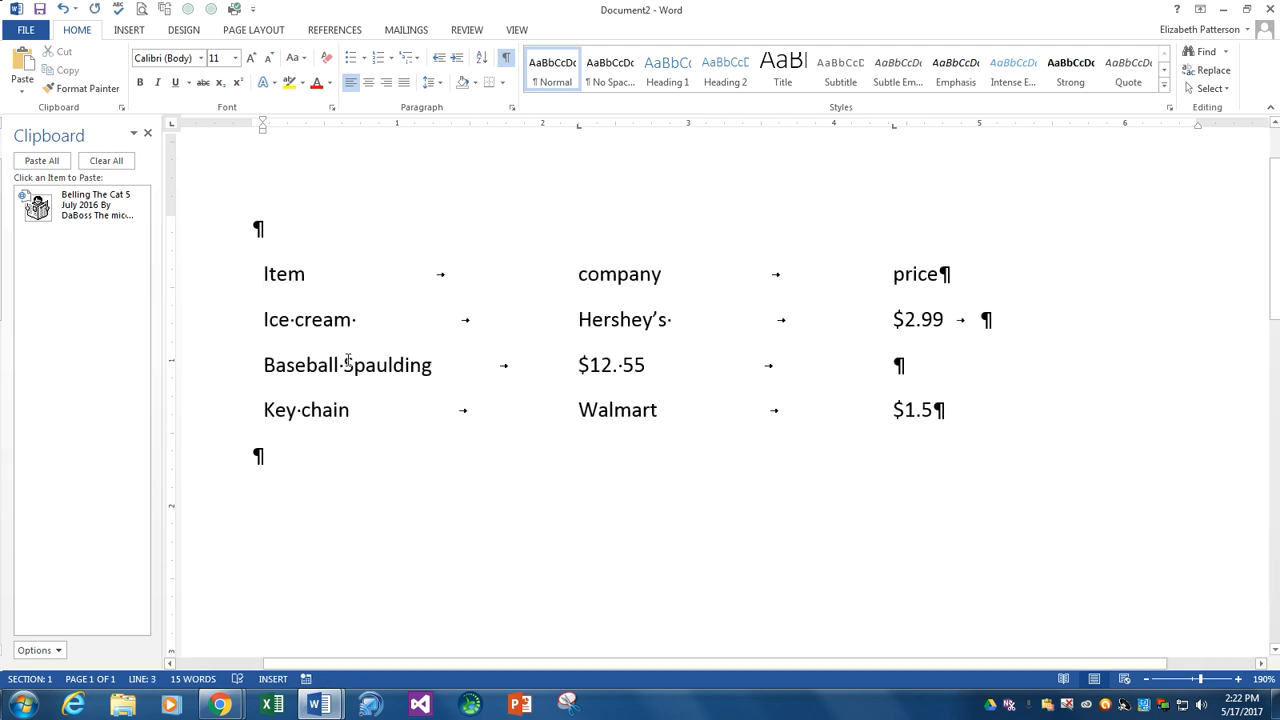
left_click(347, 365)
key("Tab")
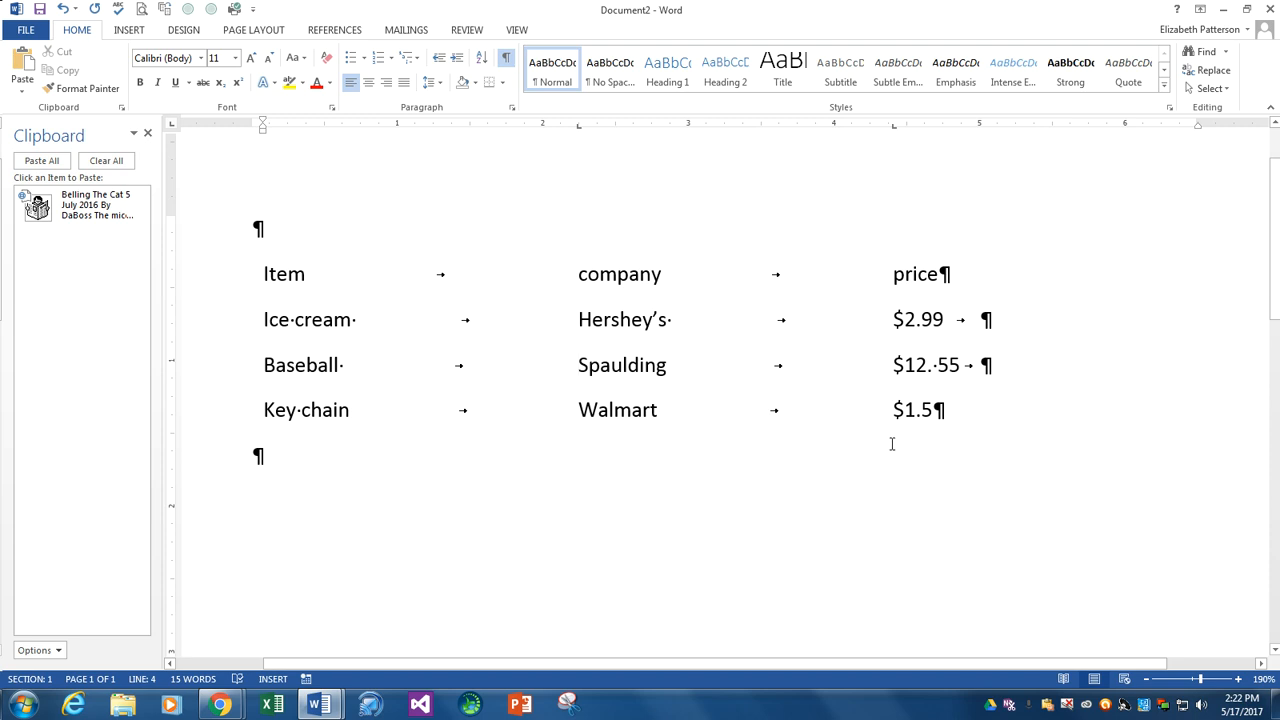
Step: Delete the extra tabs after the prices $2.99 and $12. 55
left_click(252, 274)
left_click_drag(835, 260, 990, 405)
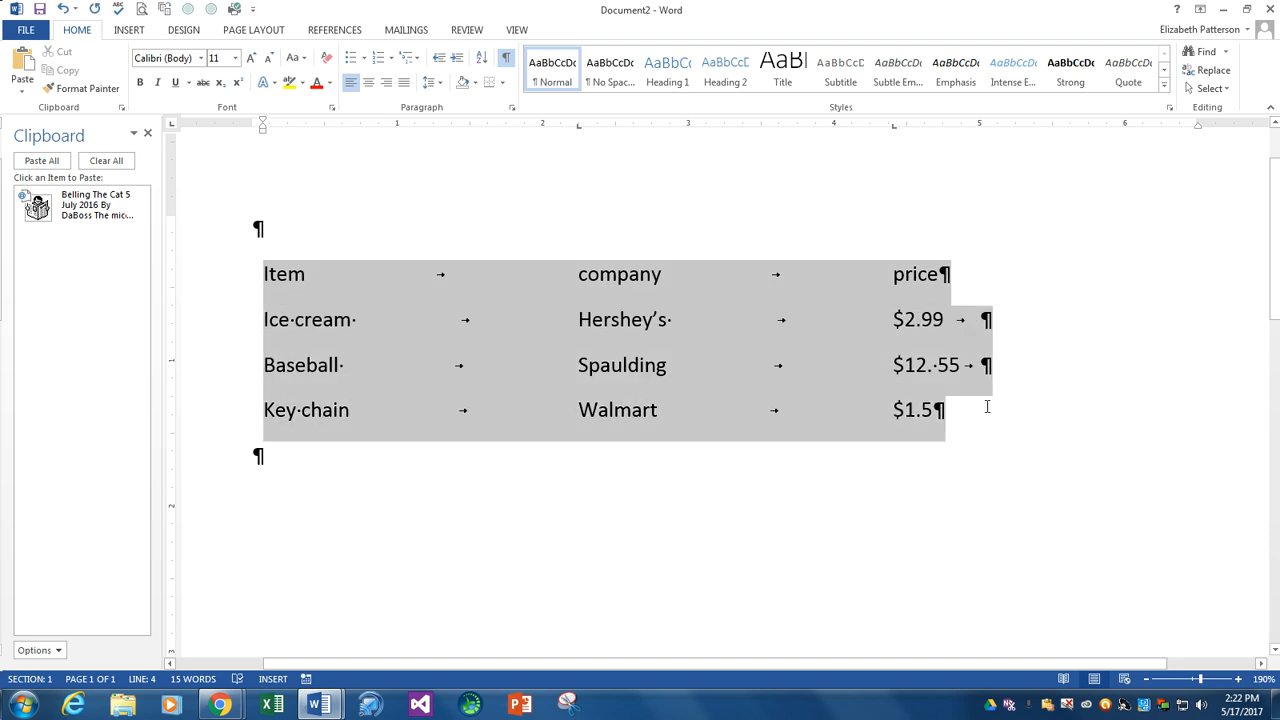
left_click(978, 322)
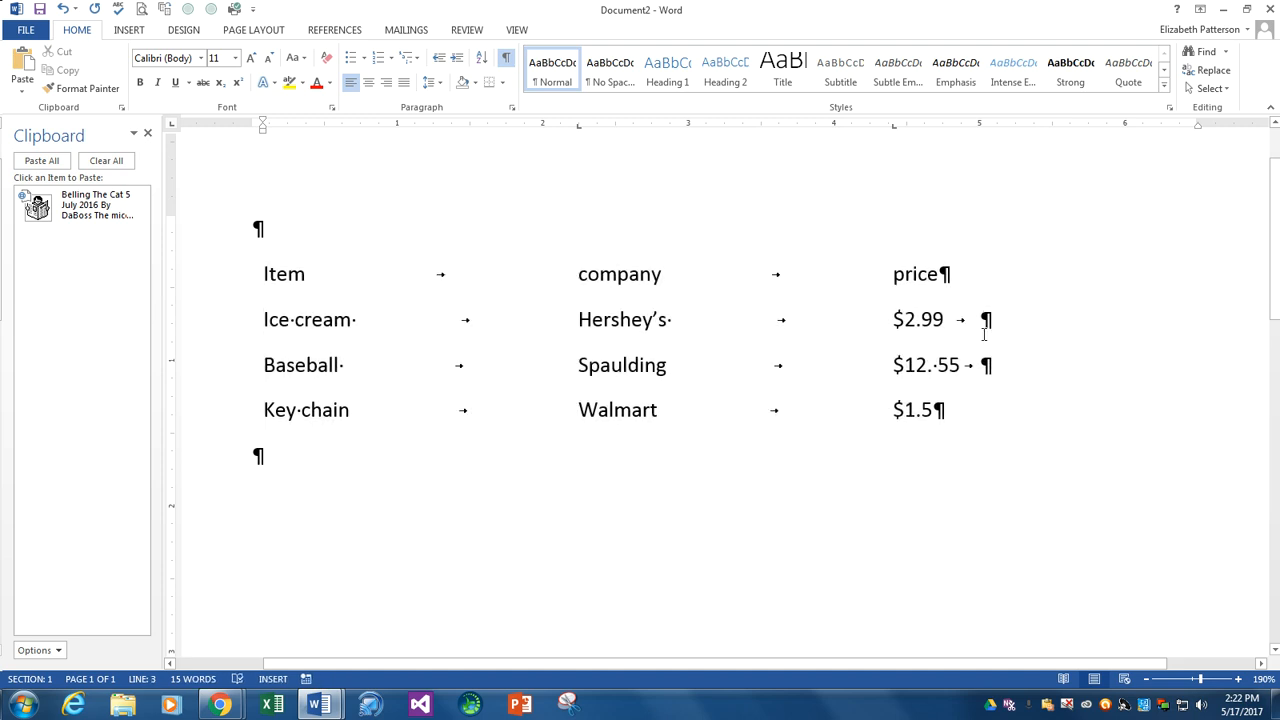
key("BackSpace")
left_click(981, 365)
key("BackSpace")
Step: Convert the four tab-separated lines, from the Item heading to Key chain, into a three-column table
left_click_drag(246, 280, 874, 409)
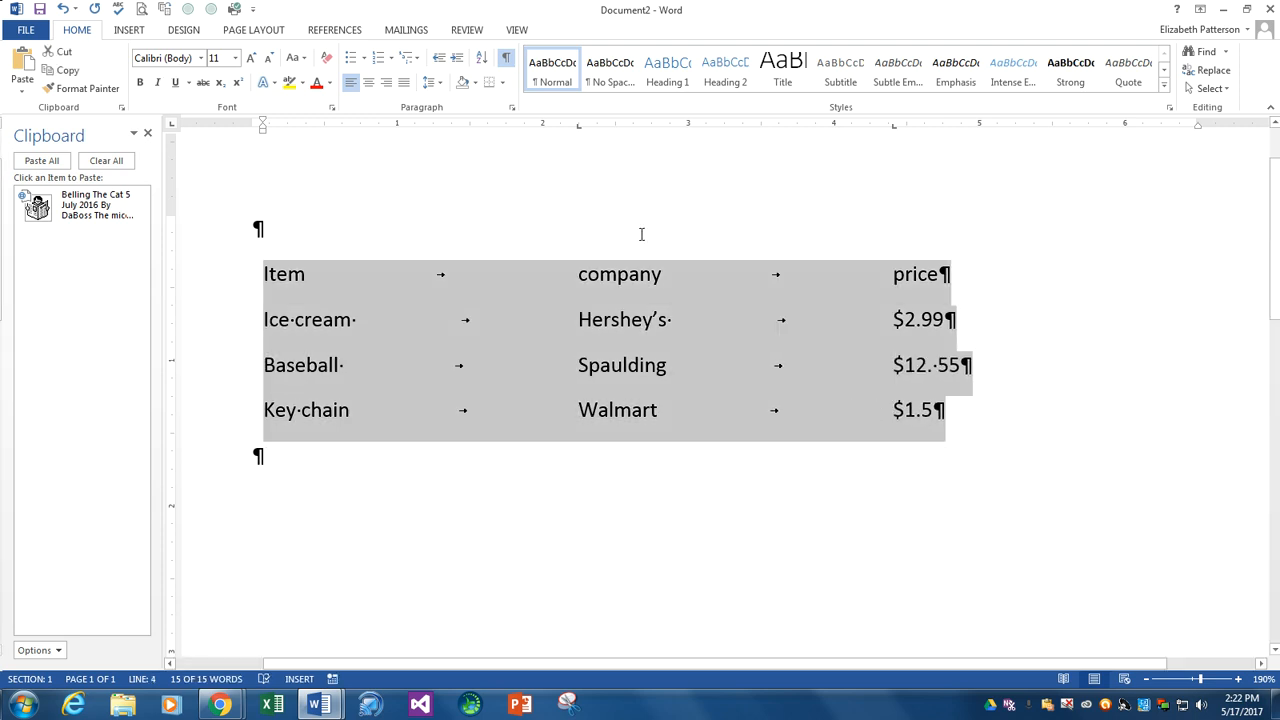
left_click(128, 31)
left_click(138, 88)
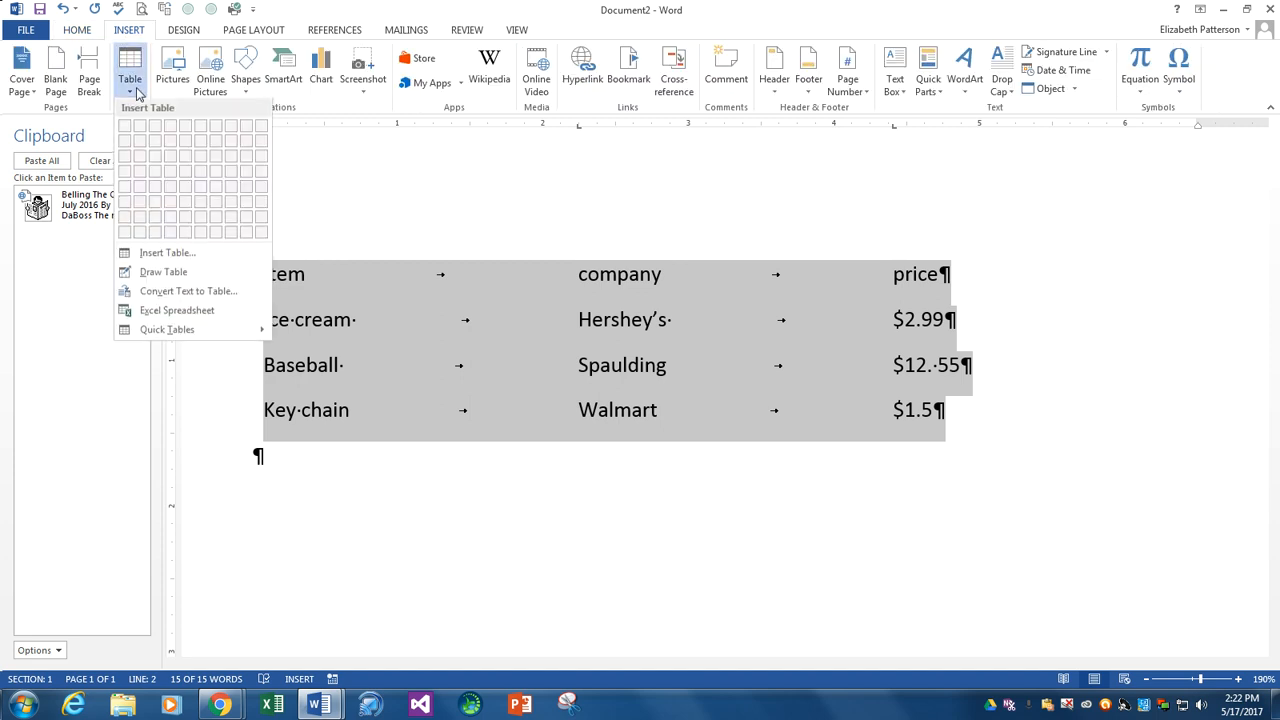
left_click(148, 256)
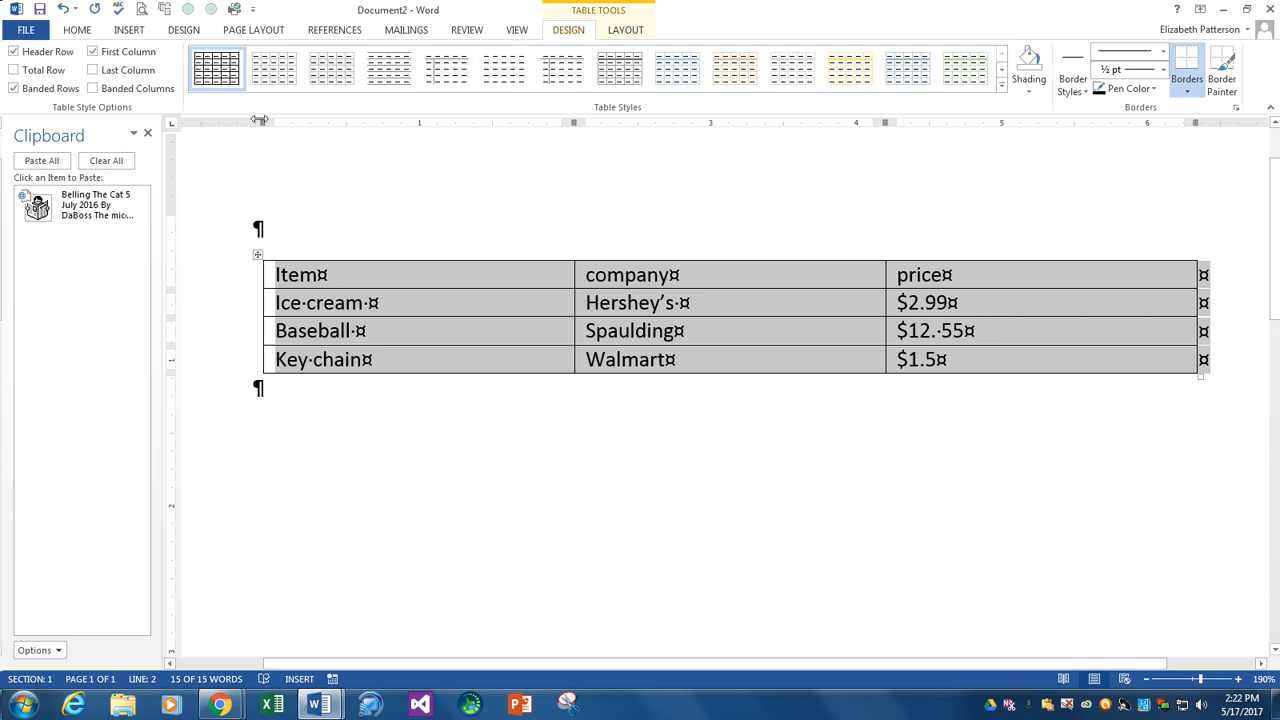
Step: Remove all borders from the table and hide the formatting marks
left_click(77, 30)
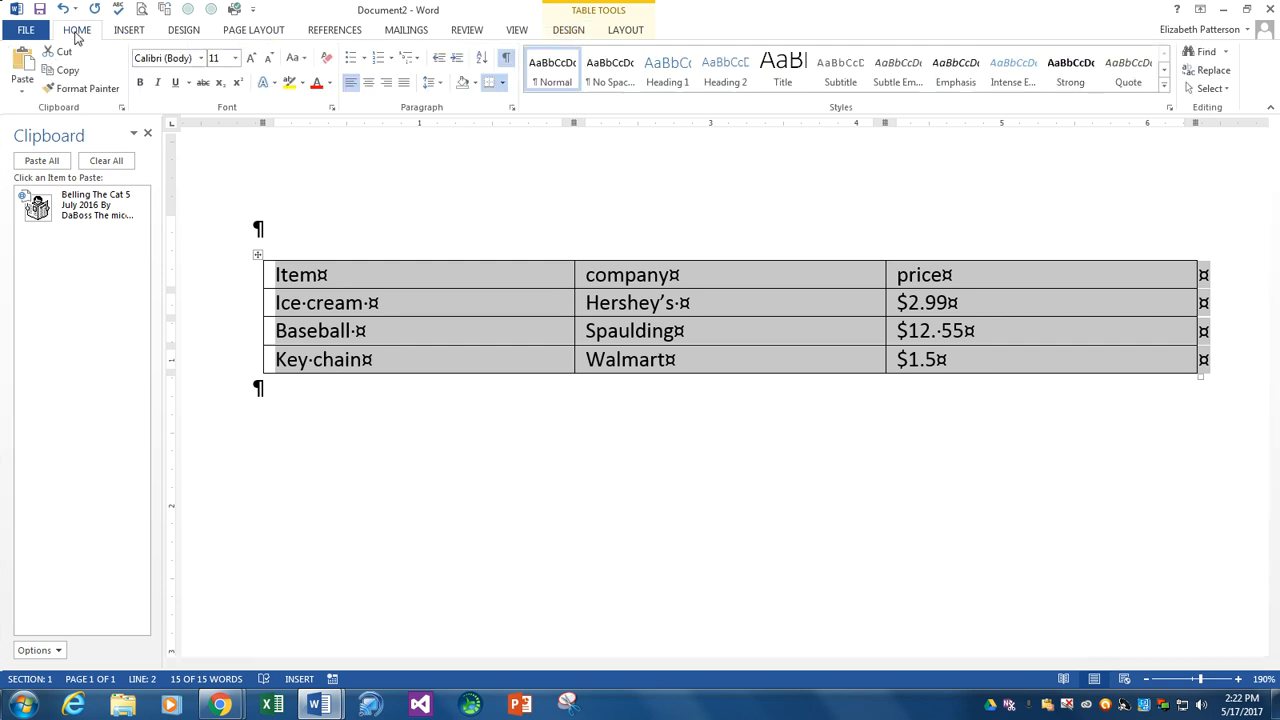
left_click(502, 84)
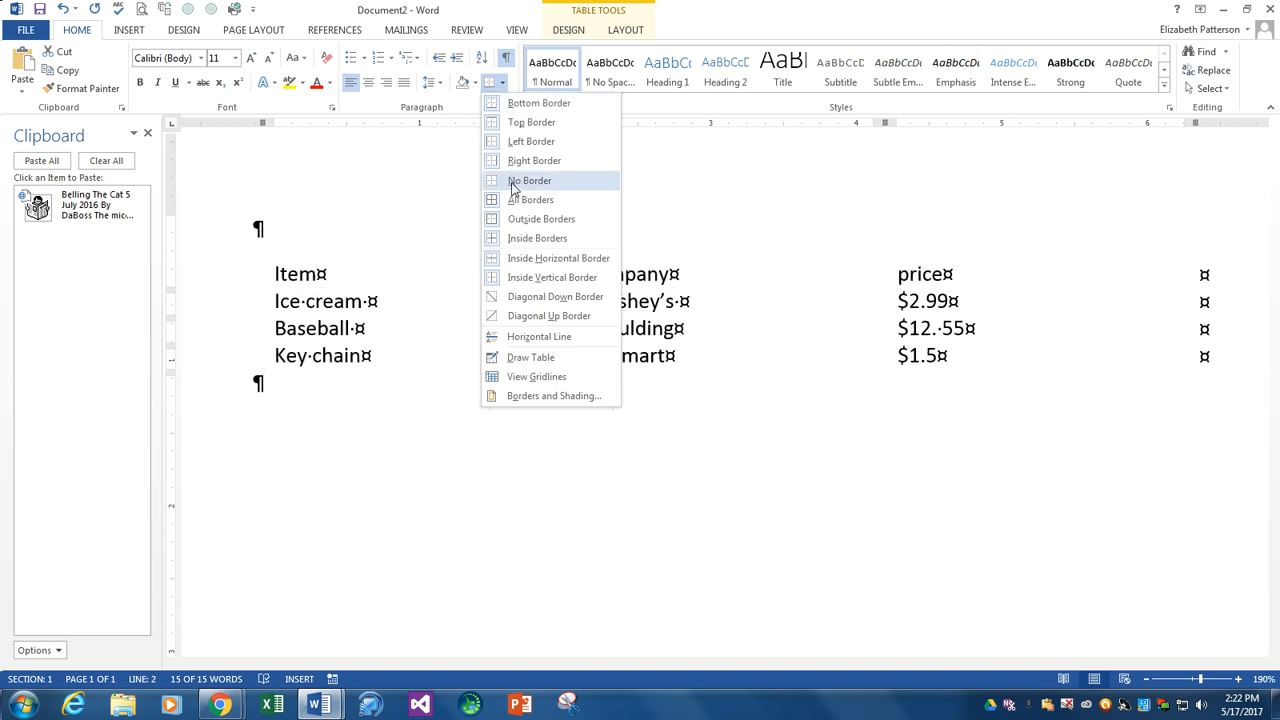
left_click(513, 184)
left_click(506, 57)
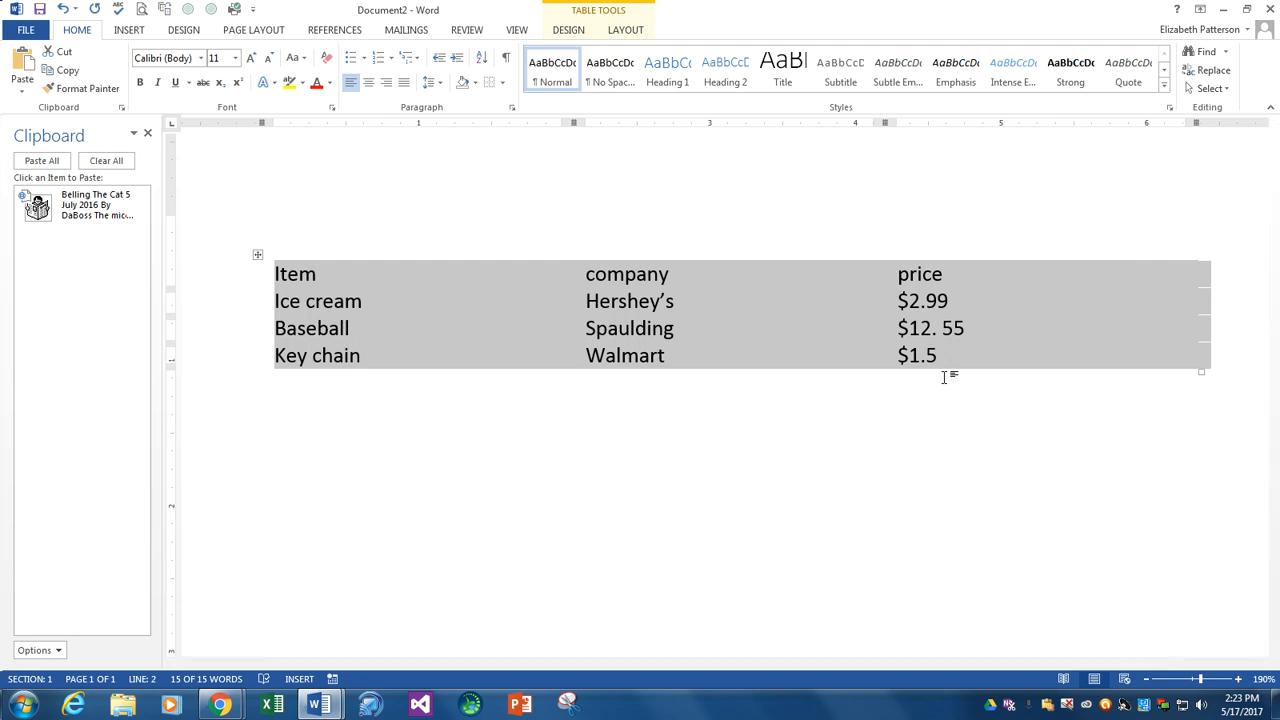
Step: Apply All Borders to the whole table
left_click(501, 83)
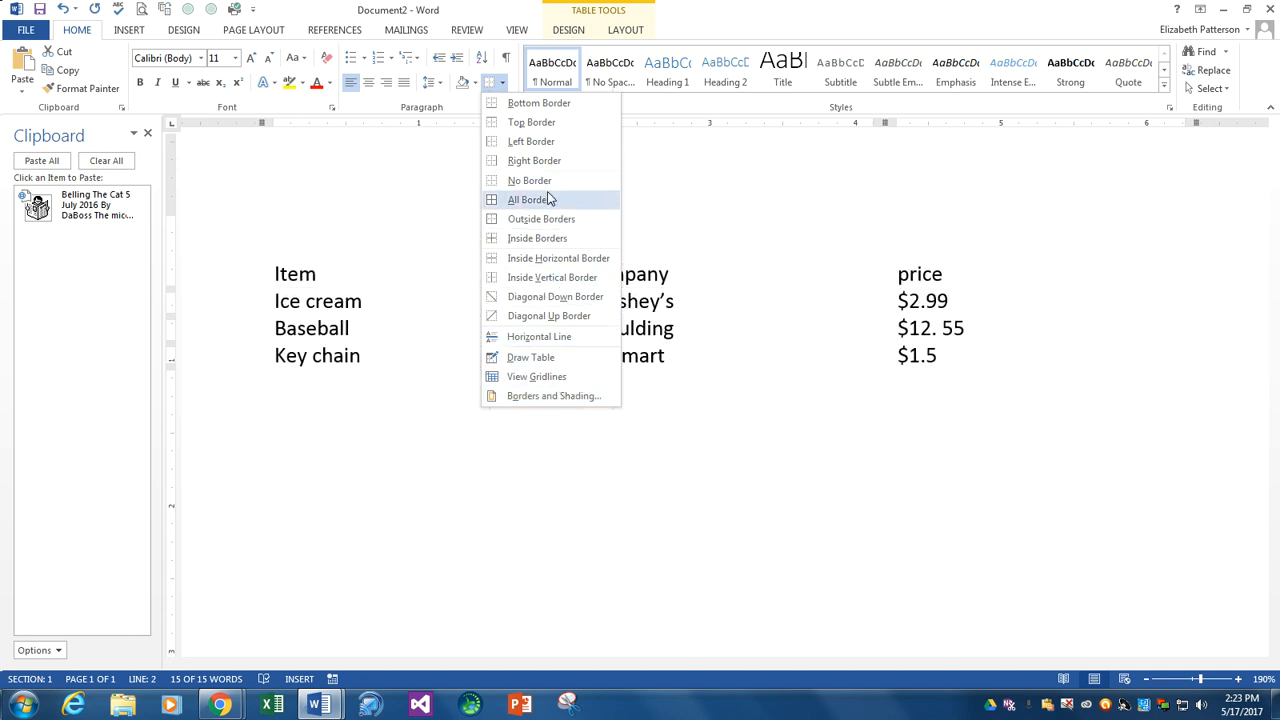
left_click(545, 201)
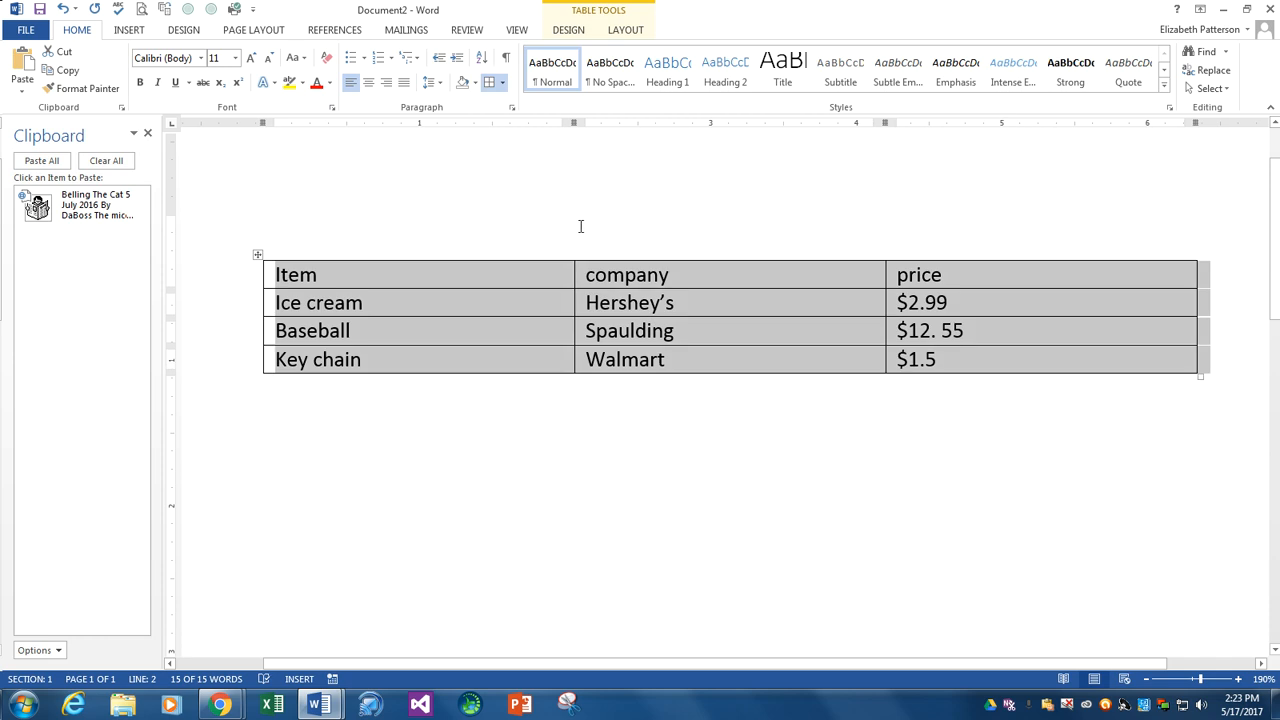
Step: Set the Item column's font colour to Automatic and indent its text about 0.5 inch from the left
left_click(478, 256)
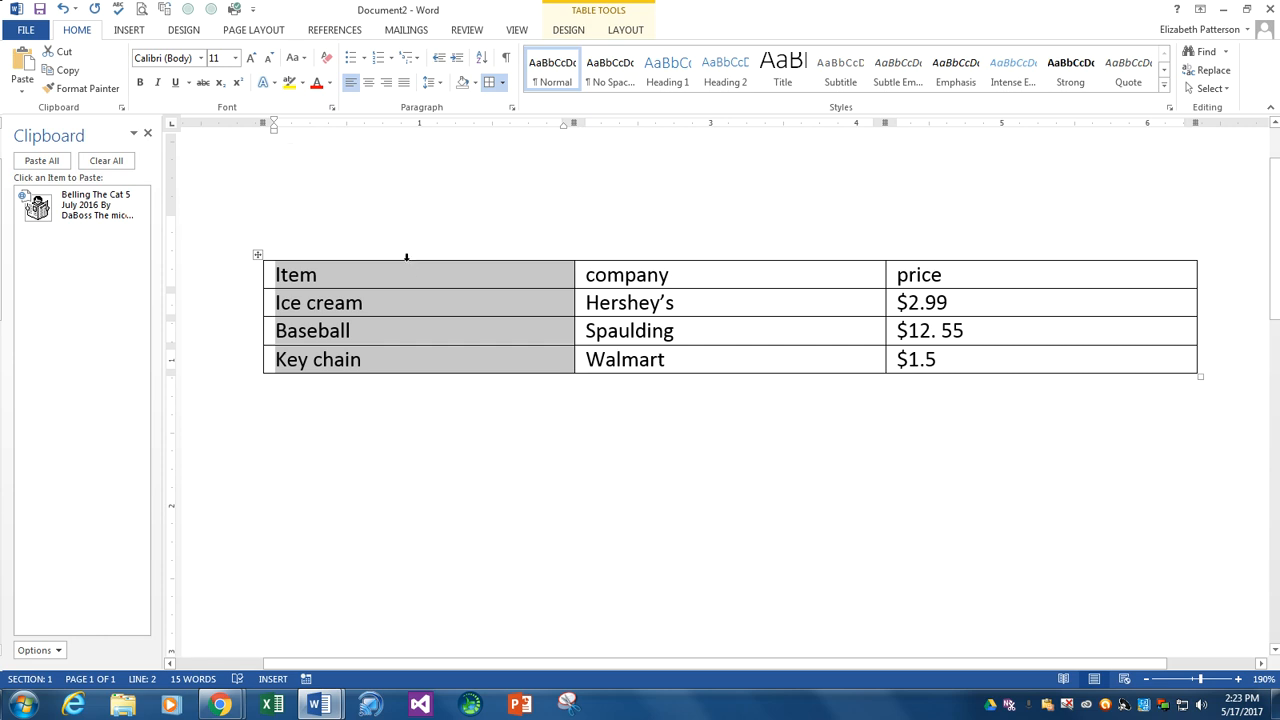
left_click(316, 85)
left_click(330, 84)
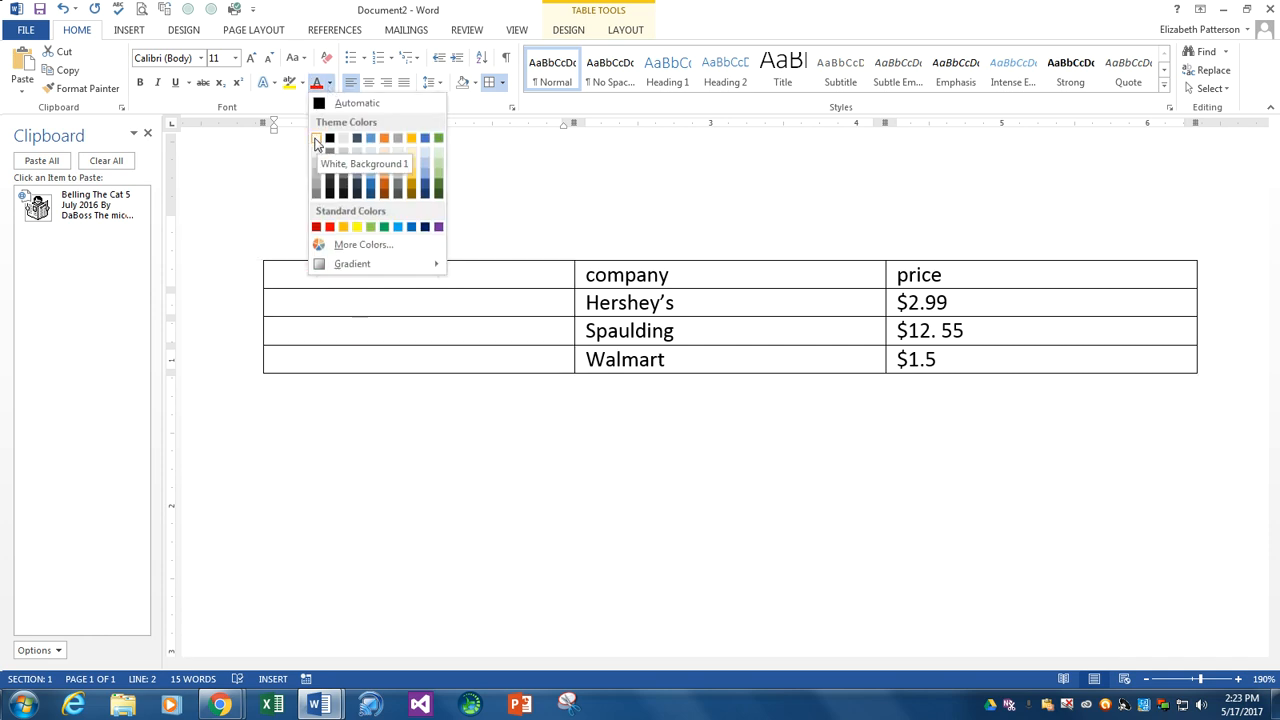
left_click(319, 103)
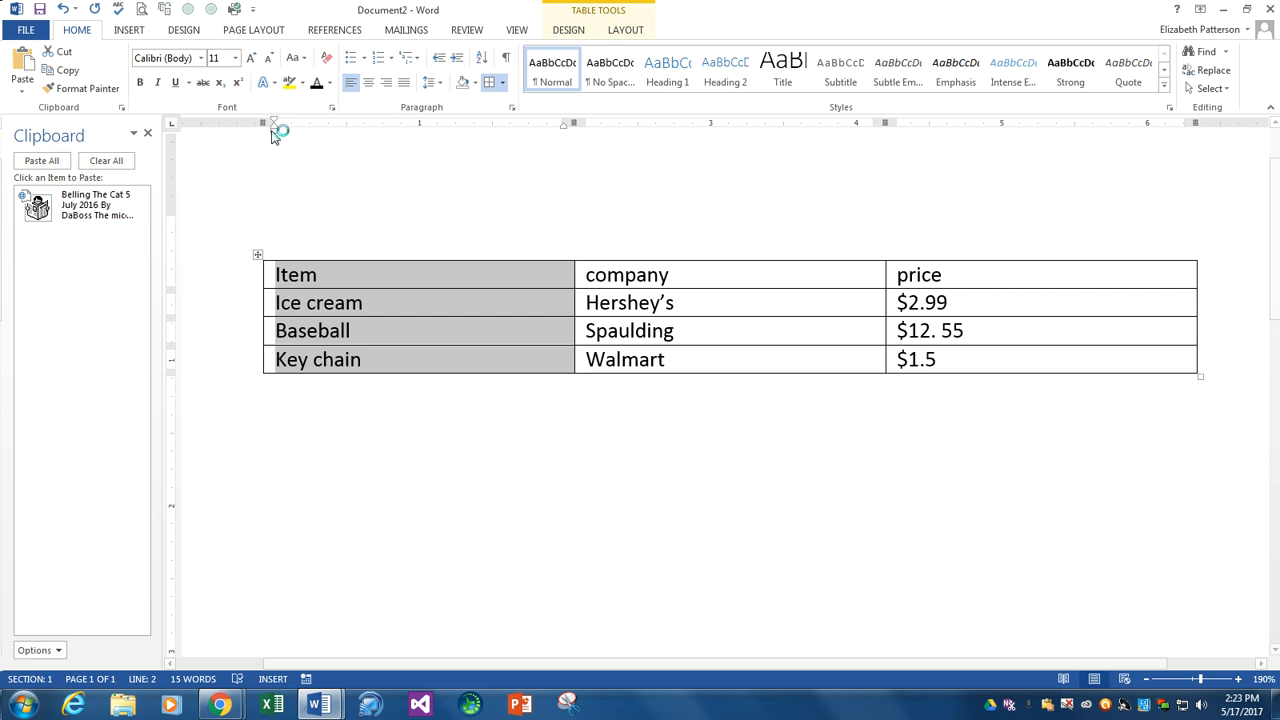
left_click_drag(272, 131, 338, 131)
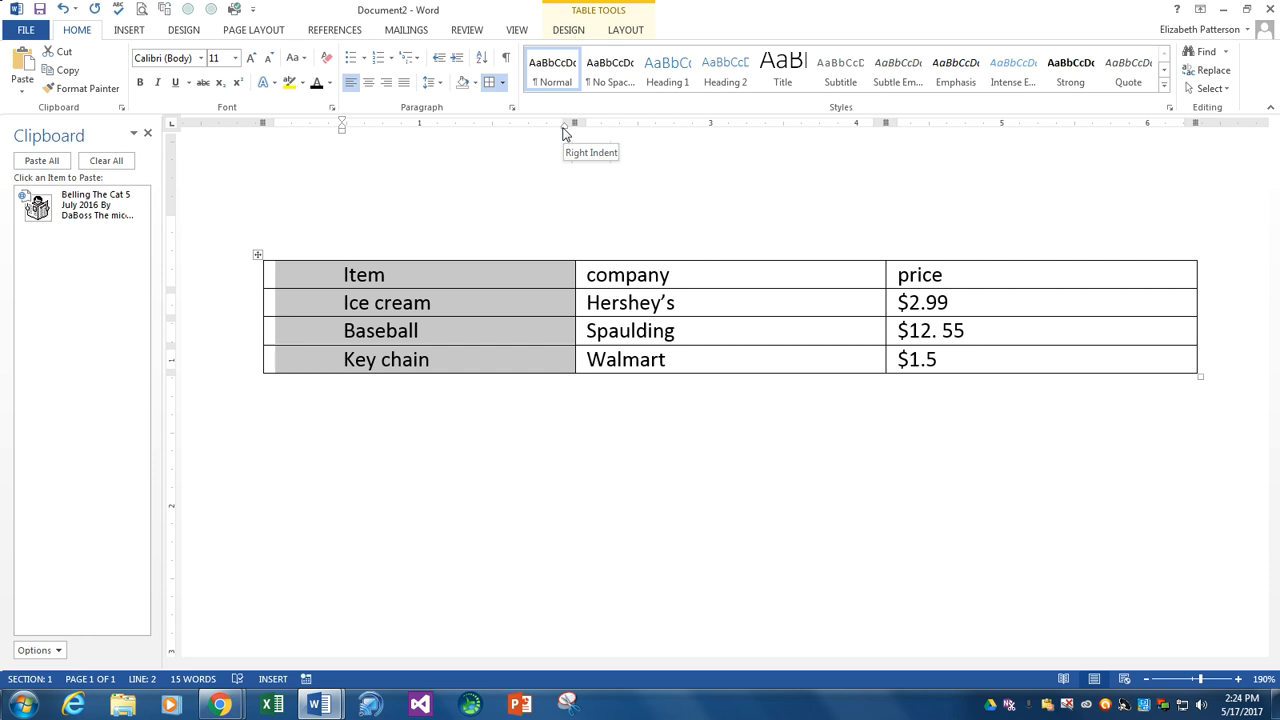
Step: Center the text of the company column and right-align the text of the price column
left_click(685, 258)
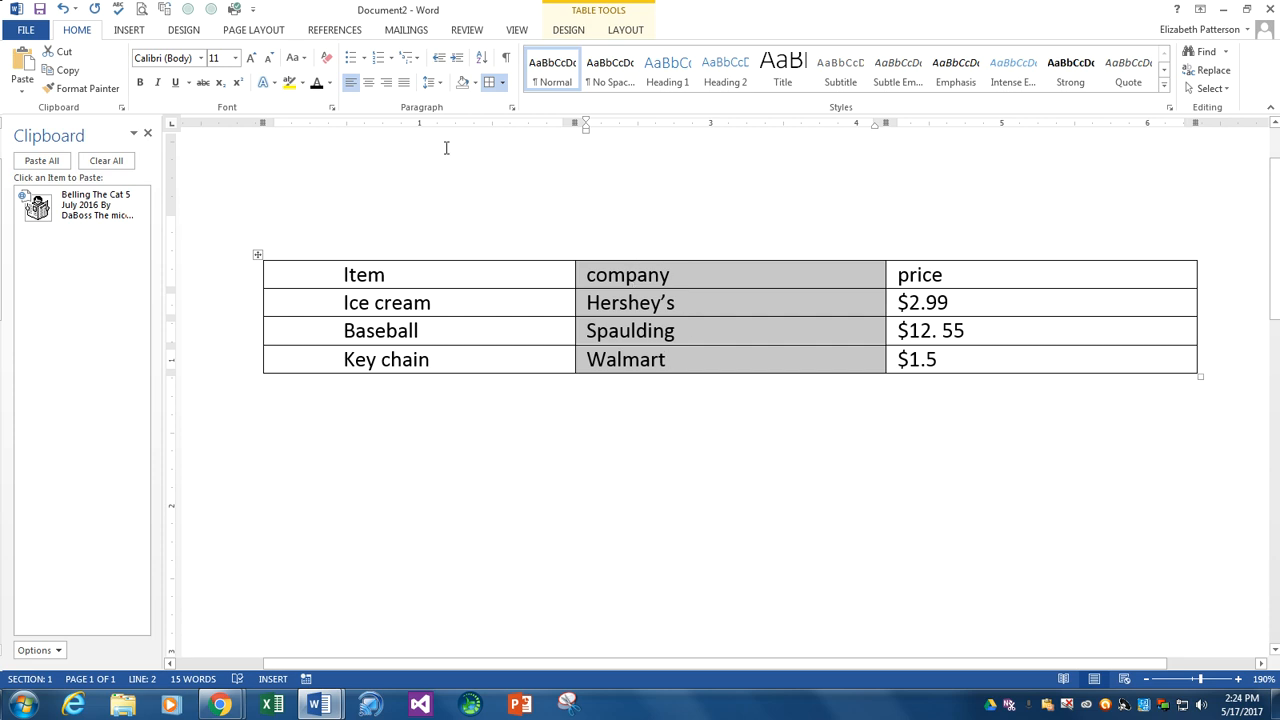
left_click(368, 84)
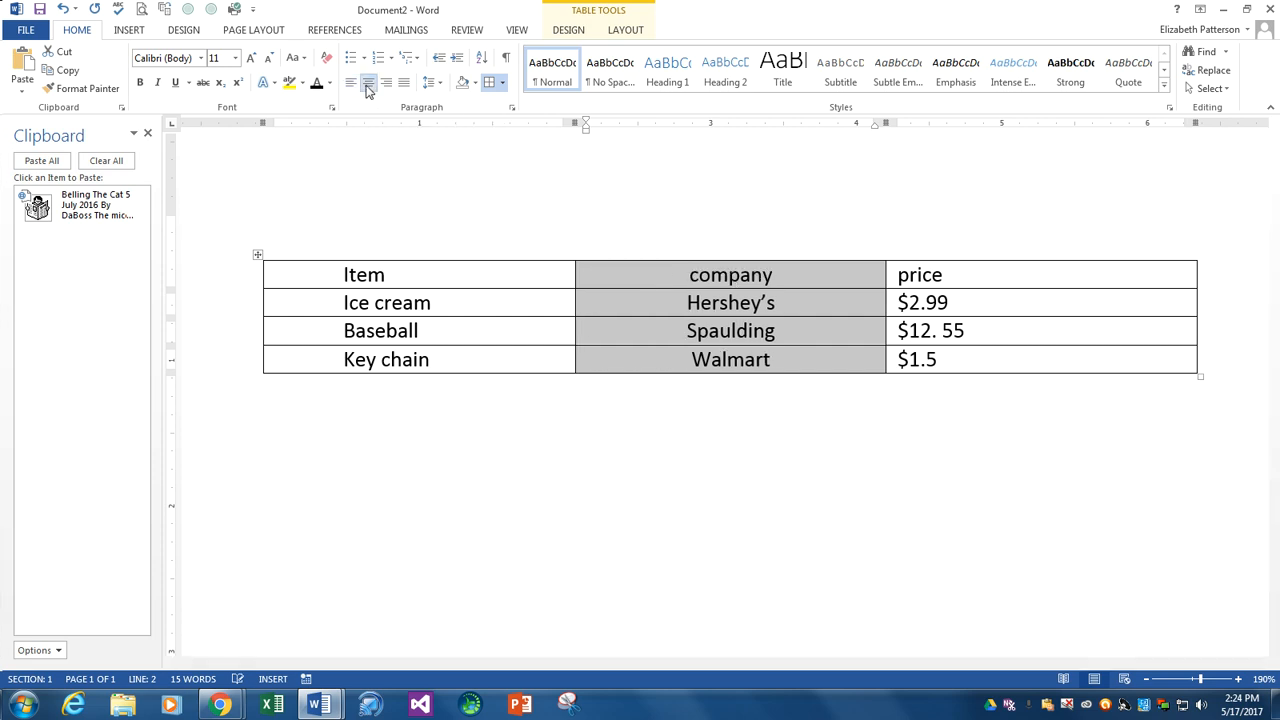
left_click(974, 256)
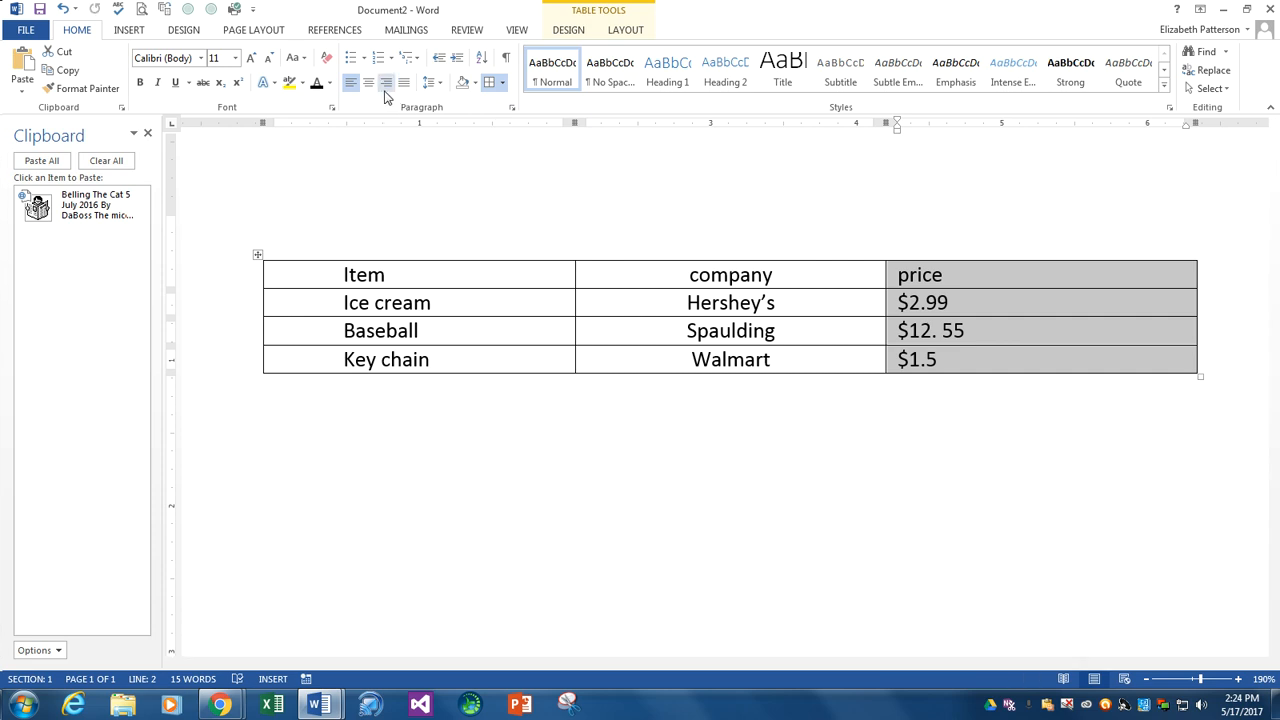
left_click(386, 83)
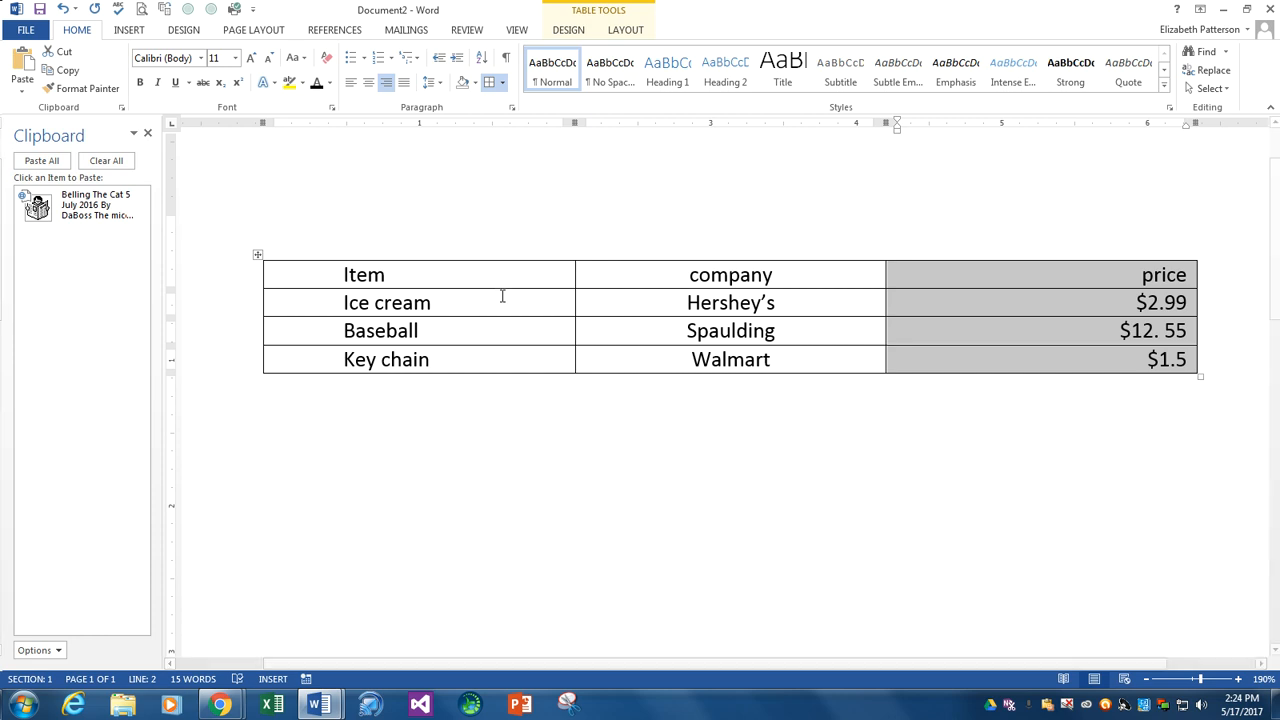
Step: Apply the dark orange grid table style with a filled header row and first column to the table
left_click(566, 29)
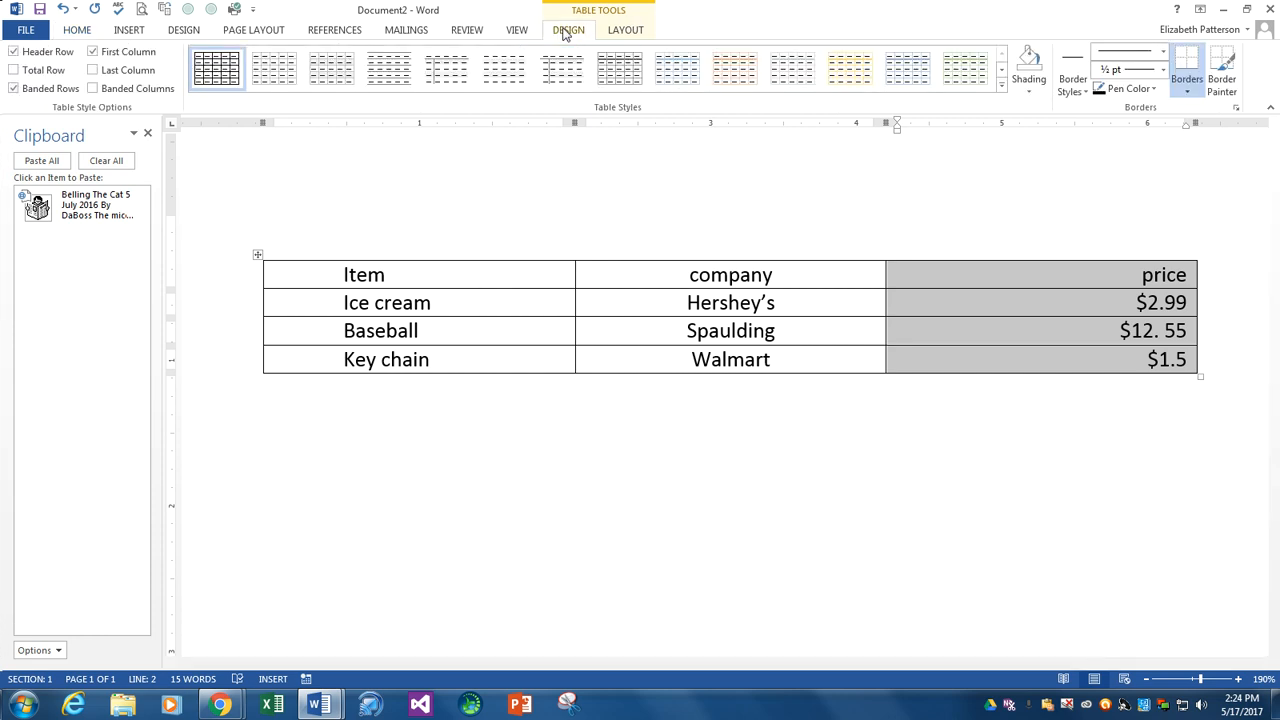
left_click(1001, 90)
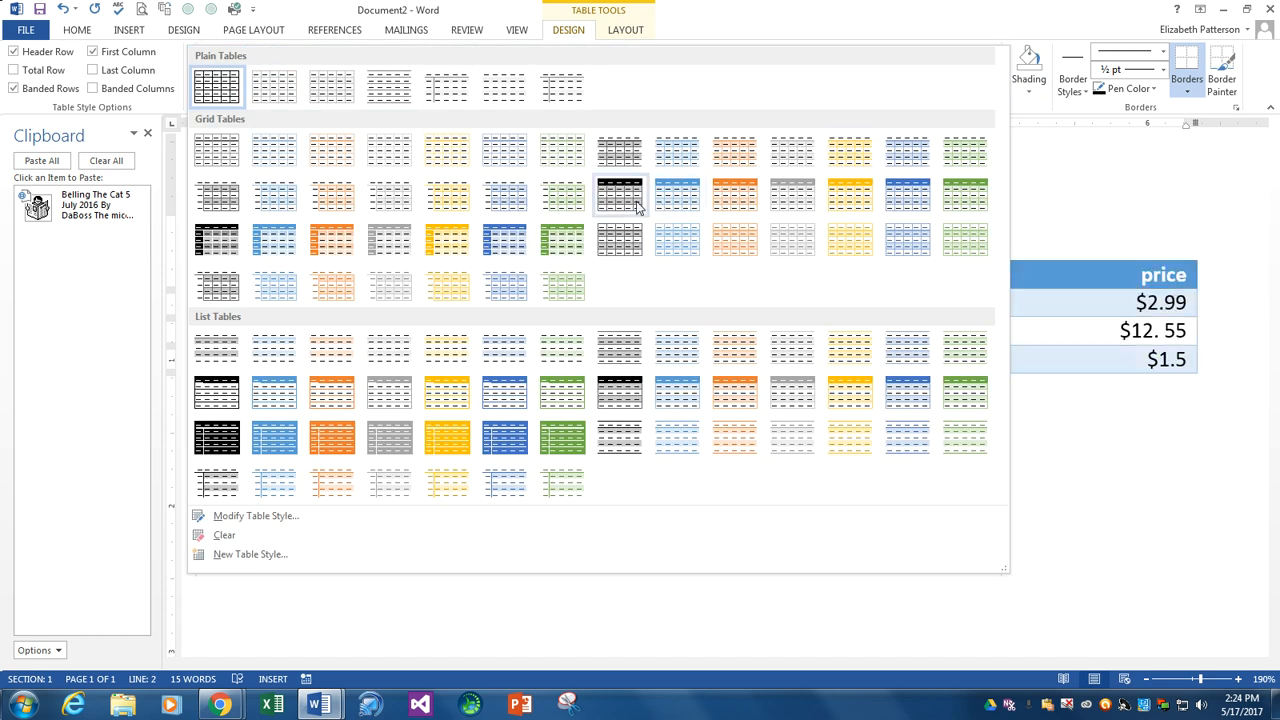
left_click(318, 250)
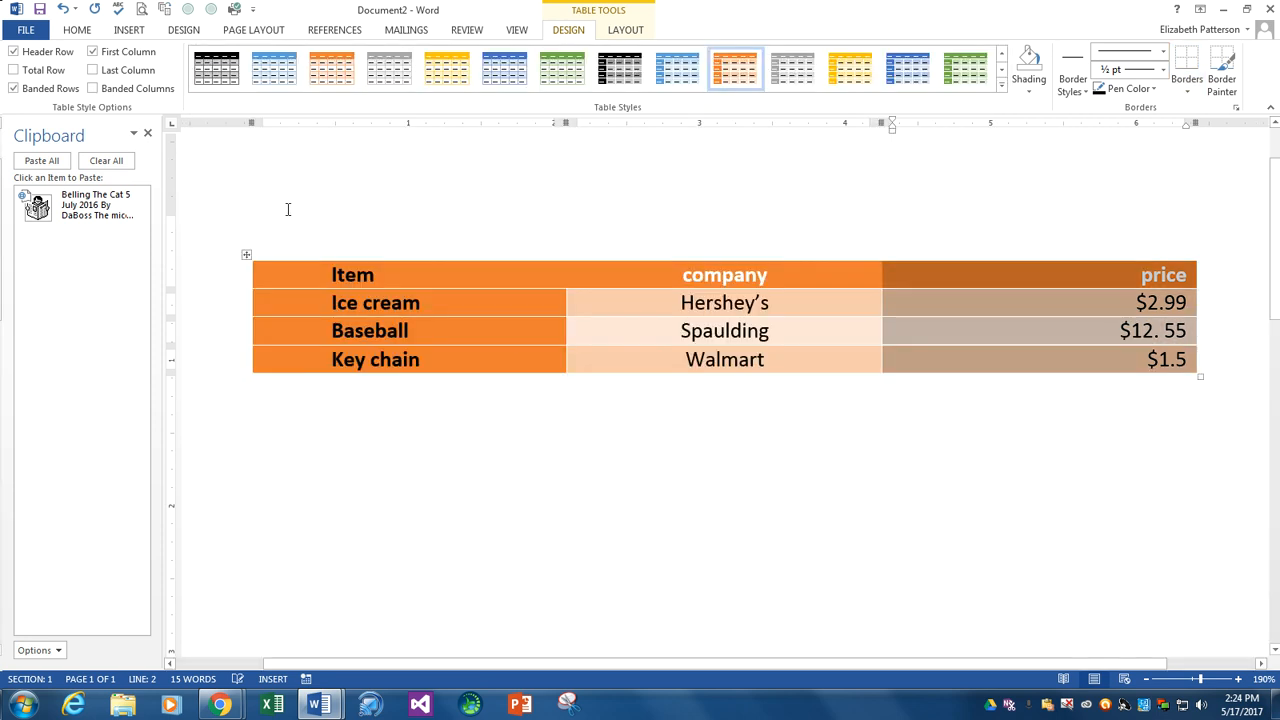
Step: Switch the table's banded rows off and on again, and turn off the First Column formatting
left_click(14, 89)
left_click(14, 89)
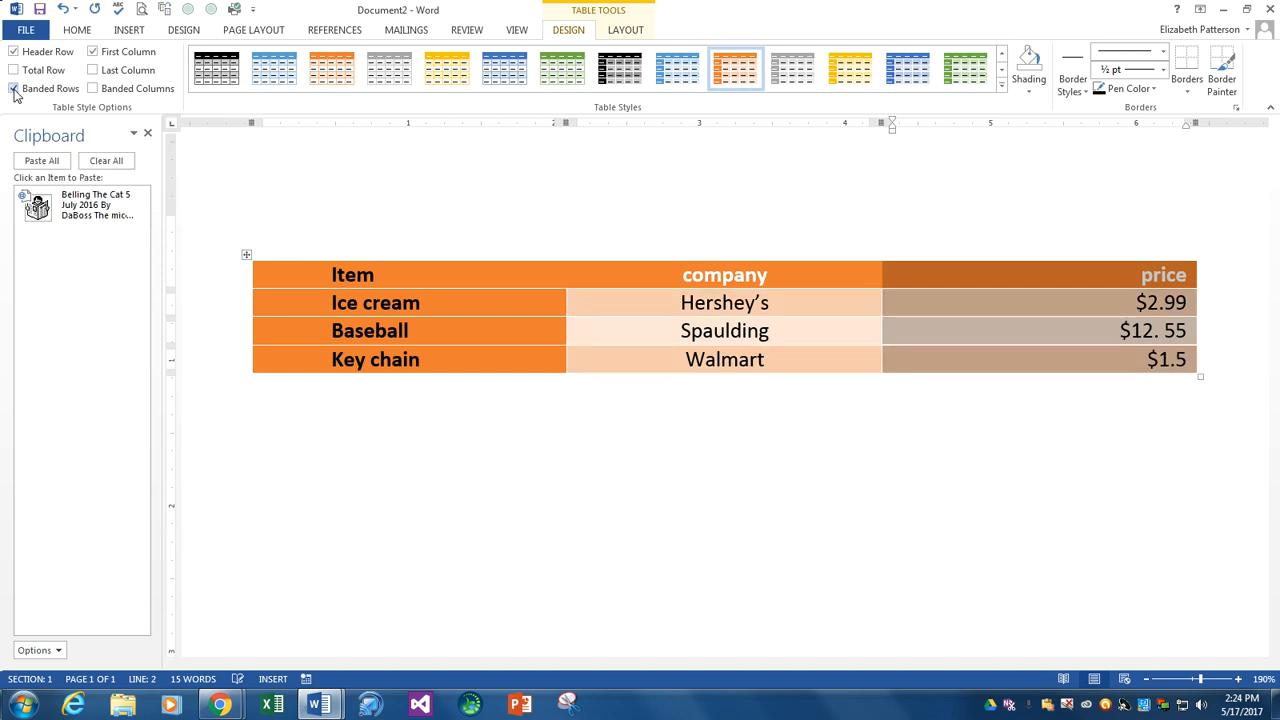
left_click(93, 52)
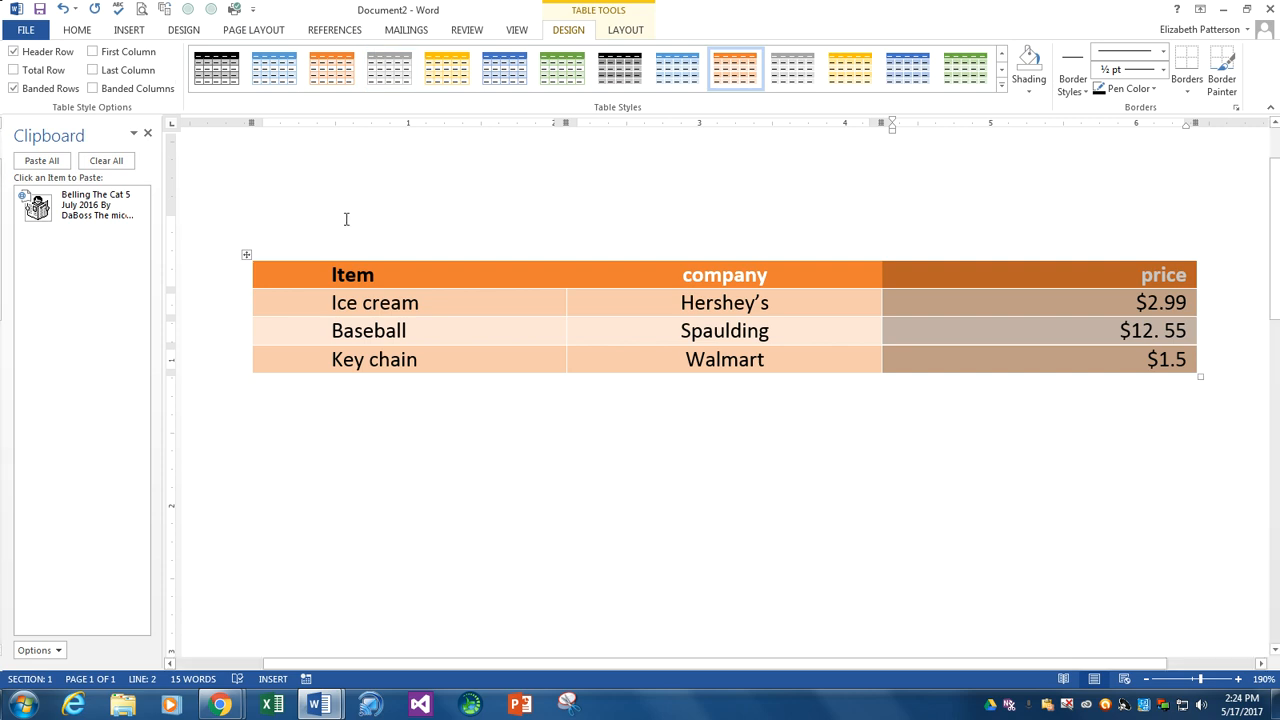
Step: Copy the whole orange table and paste the copy on the empty line below it
left_click(77, 32)
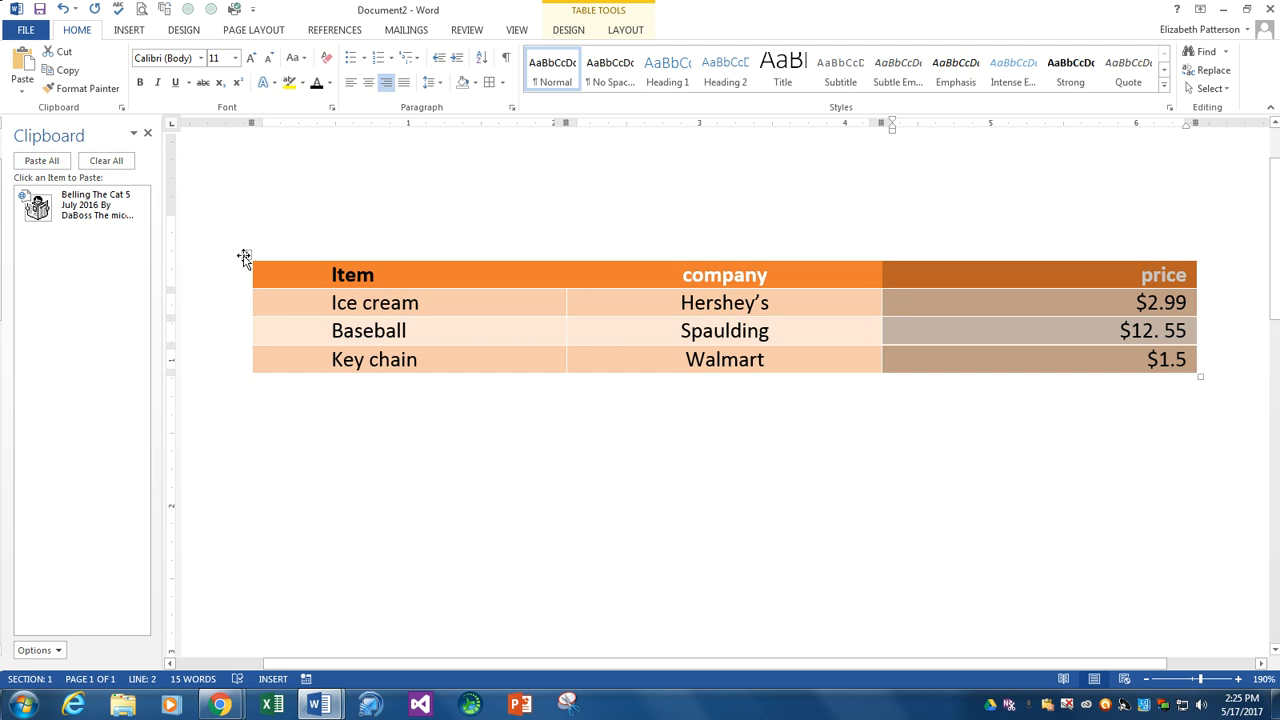
left_click(244, 257)
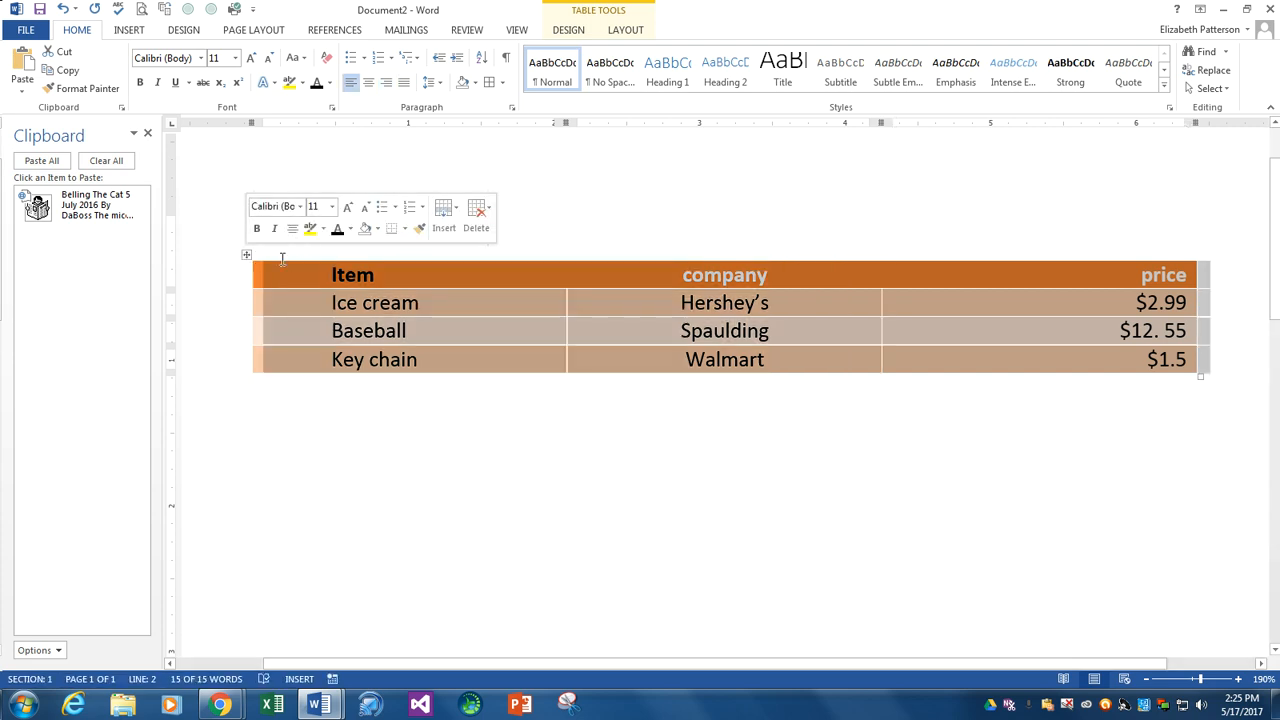
right_click(369, 275)
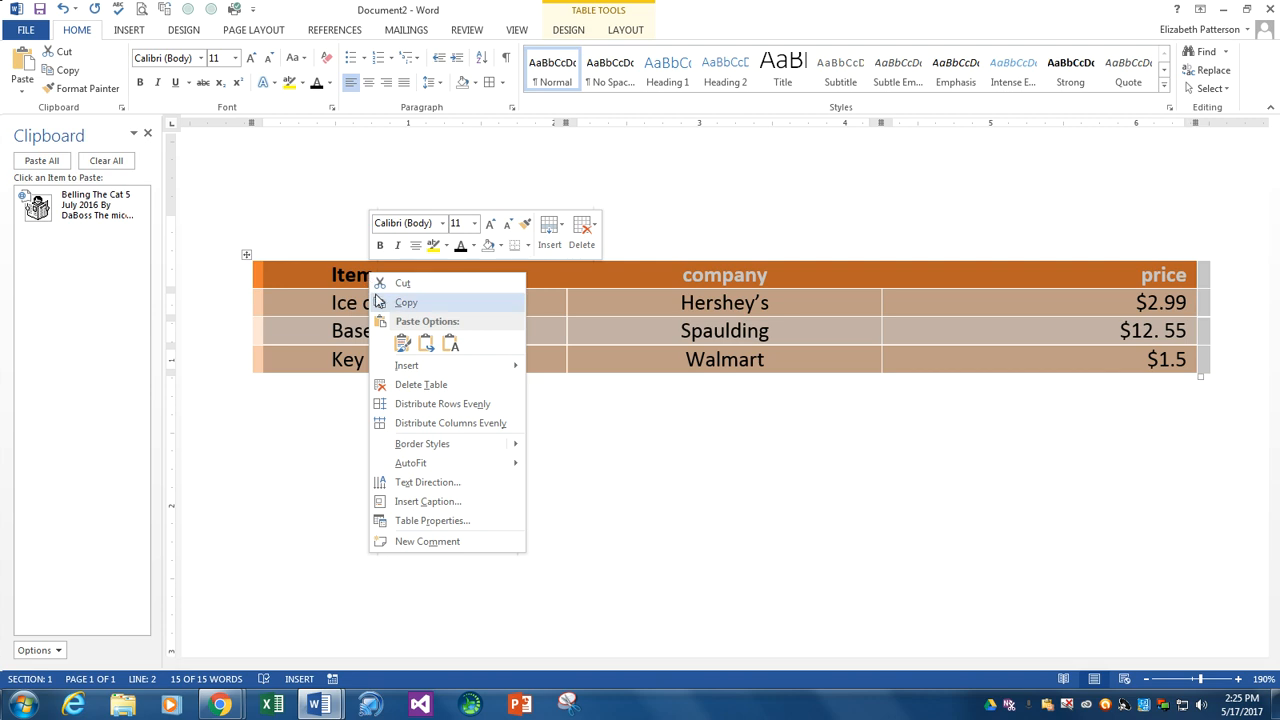
left_click(390, 302)
left_click(394, 410)
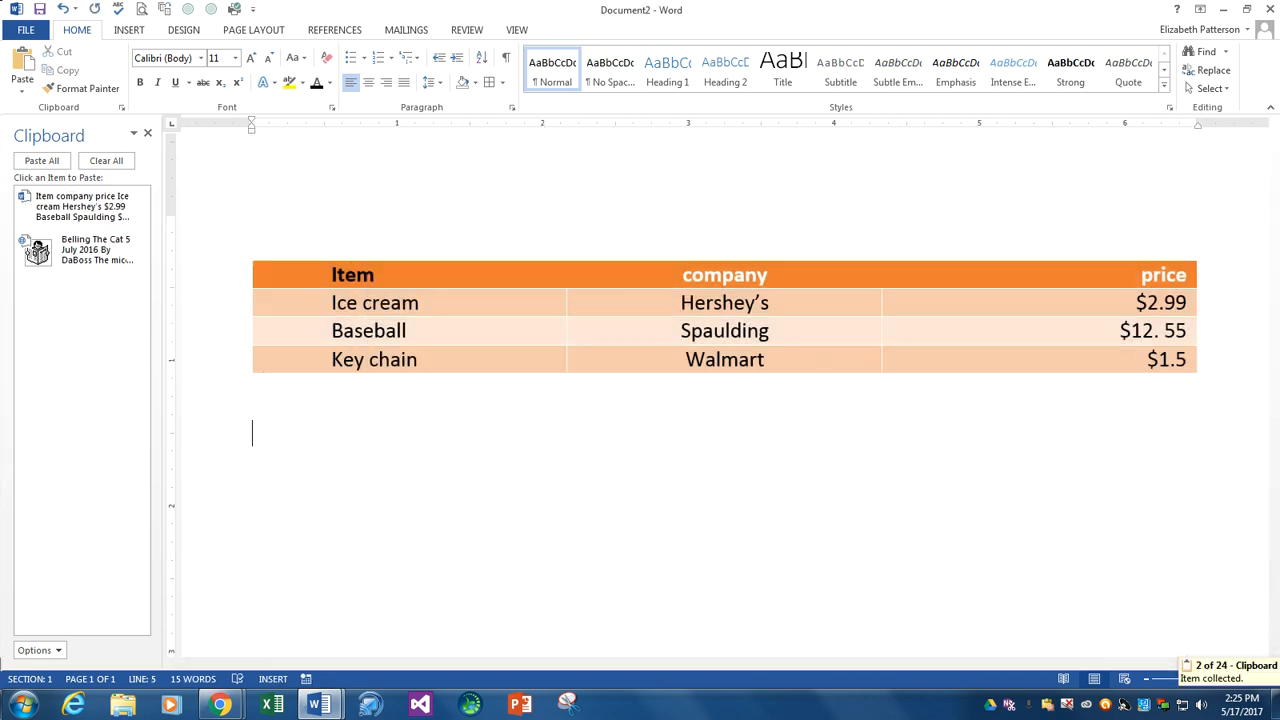
key("ctrl+v")
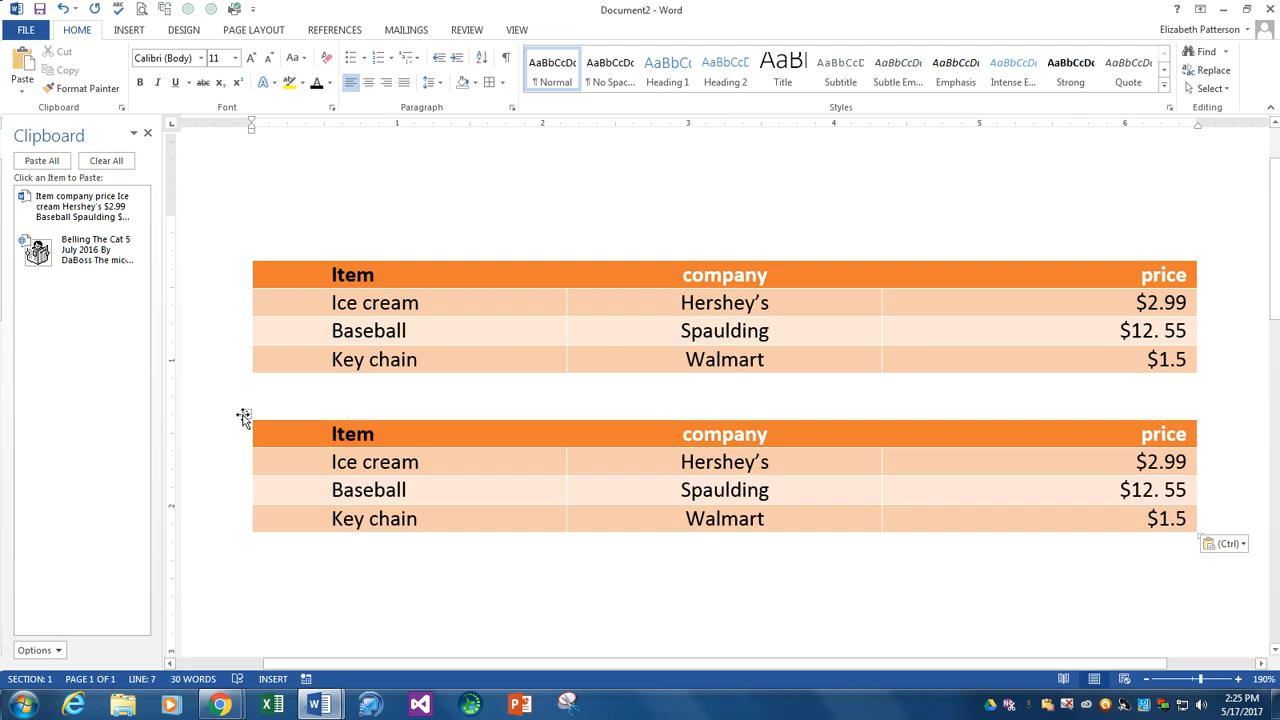
Step: Convert the pasted lower table to text, separating the entries with tabs
left_click(245, 416)
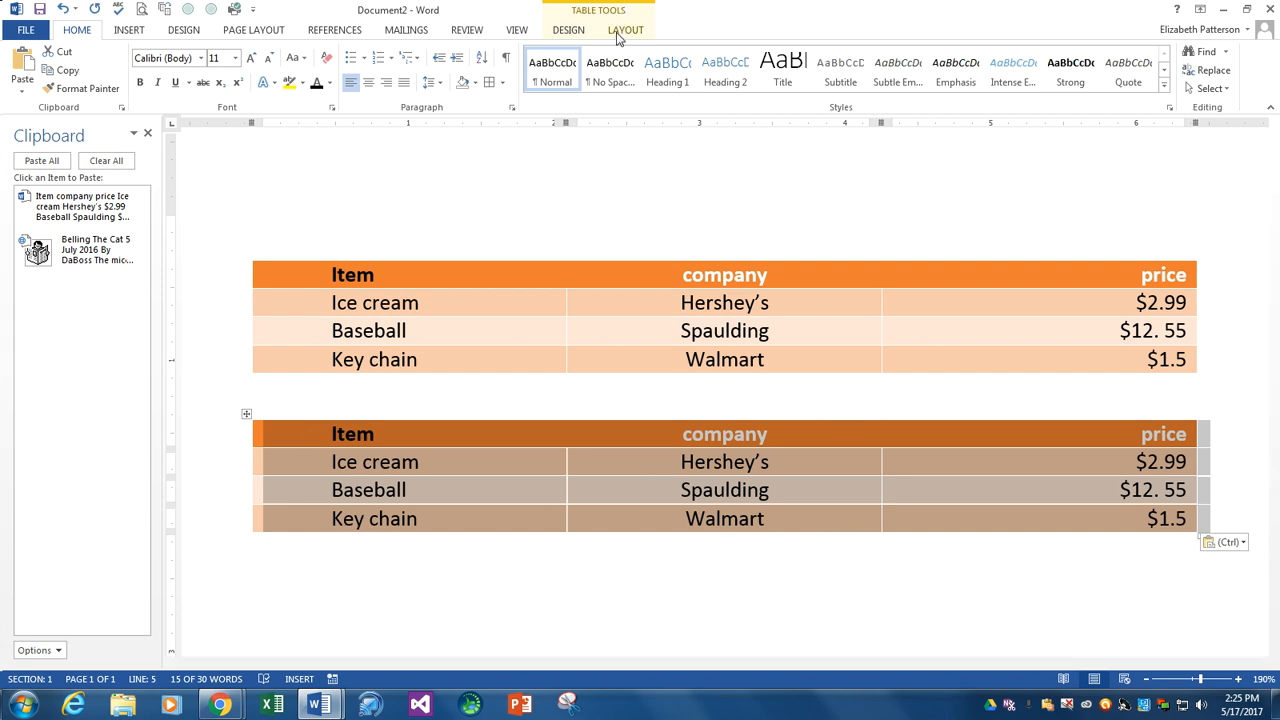
left_click(617, 33)
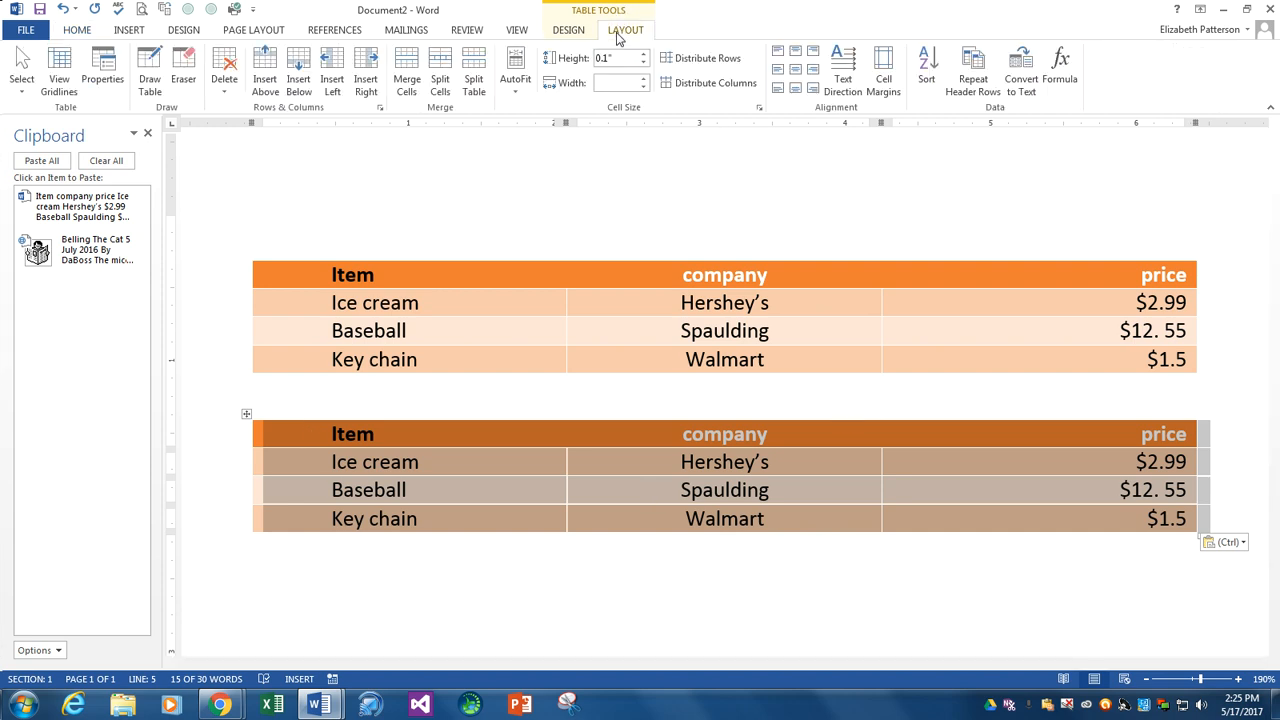
left_click(1023, 80)
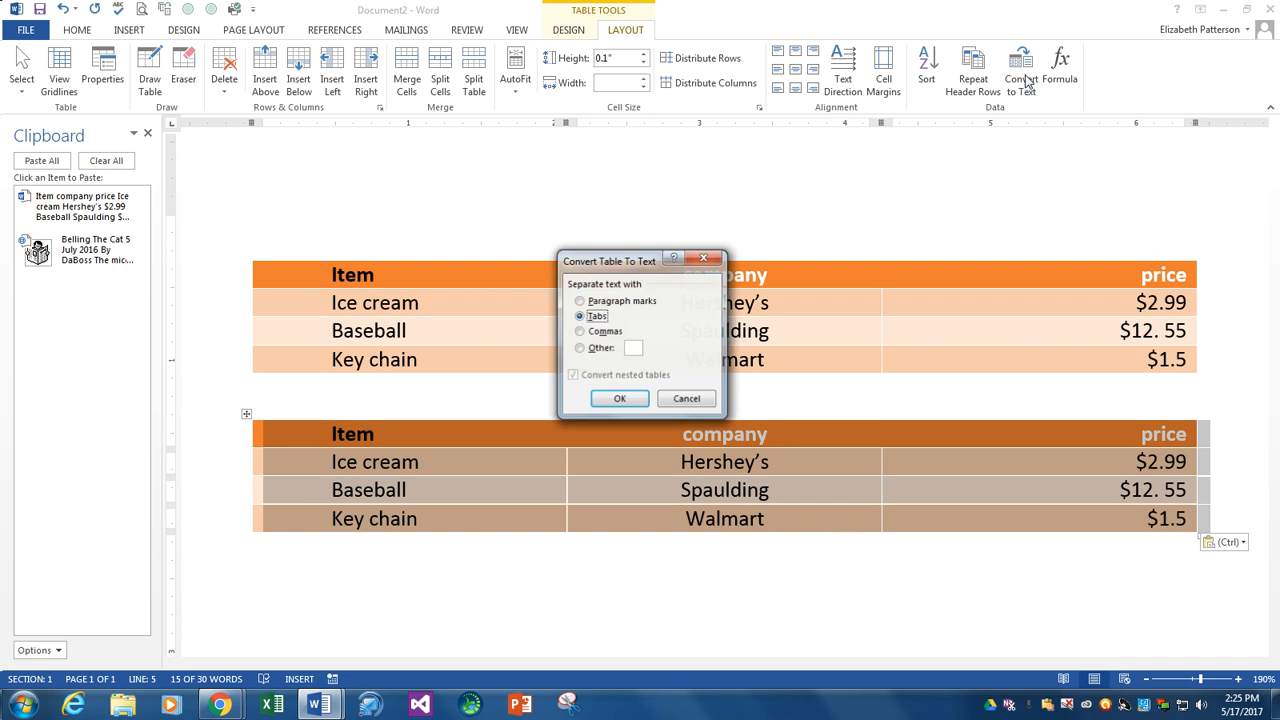
left_click(621, 399)
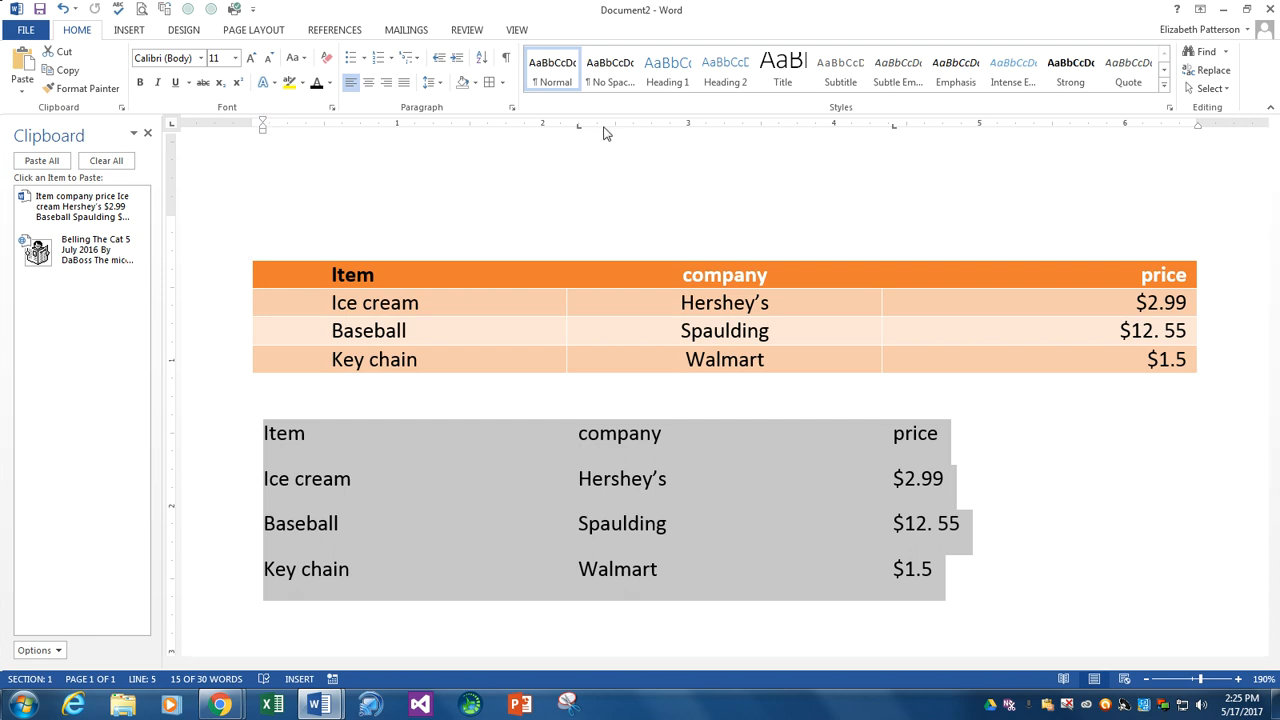
Step: Clear the lower list's 2.24" tab stop and set a centered tab stop at 3" with a dotted leader
left_click(511, 108)
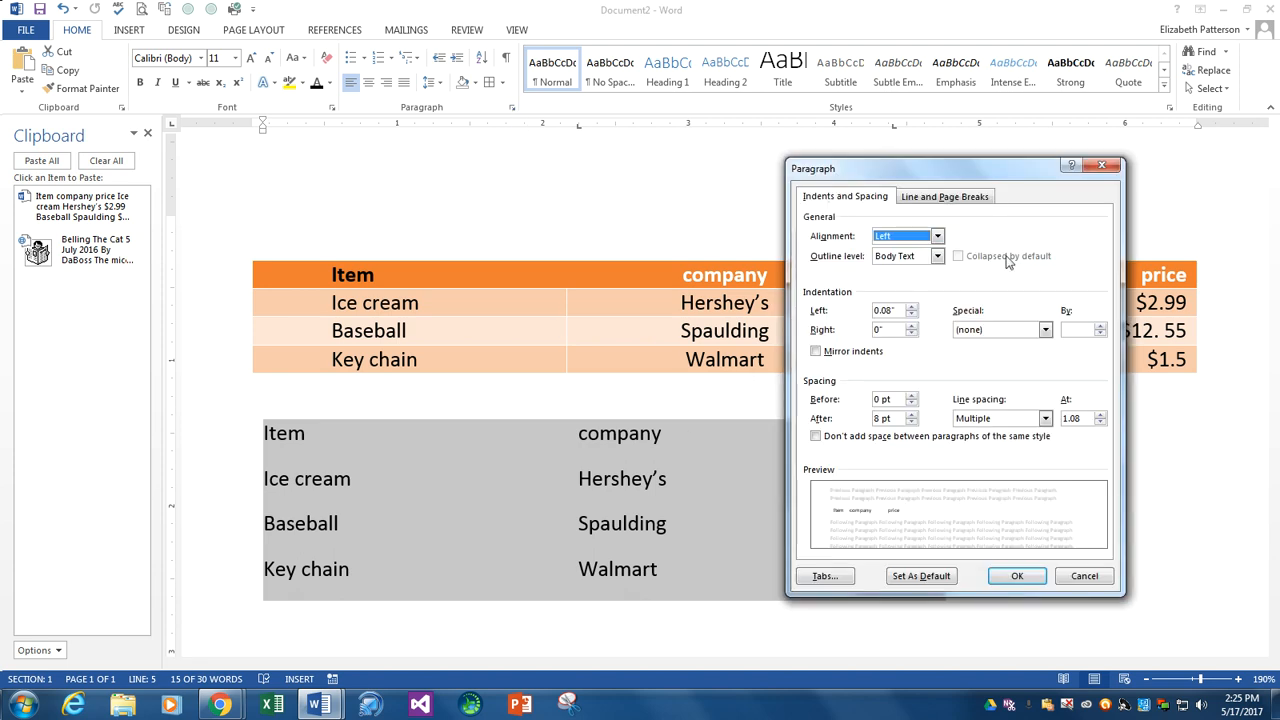
left_click(838, 578)
left_click_drag(615, 213, 962, 207)
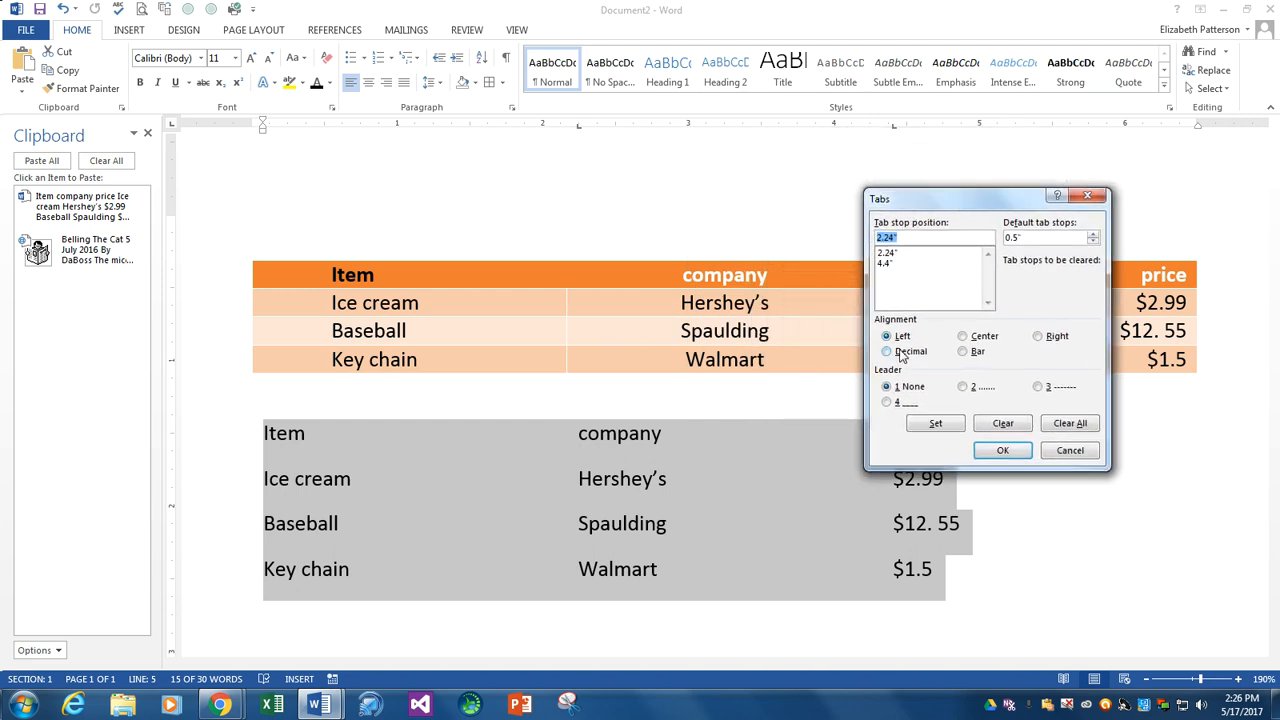
left_click(1001, 424)
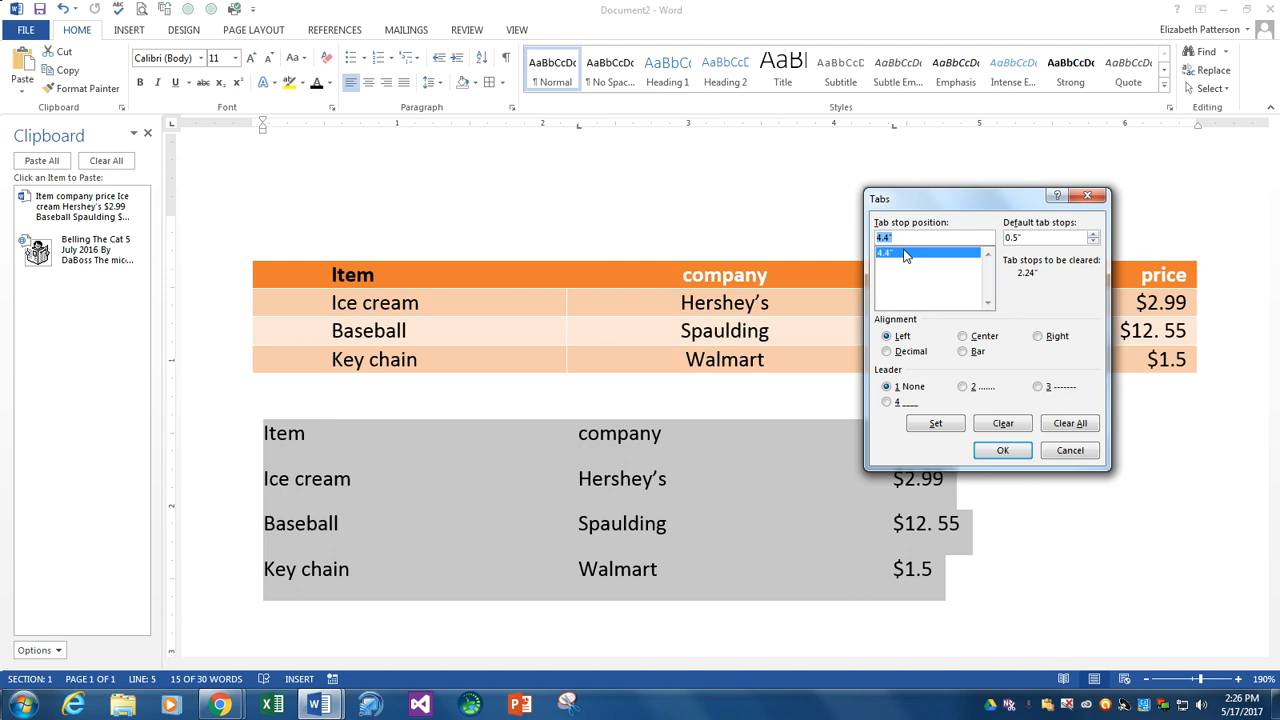
type("3")
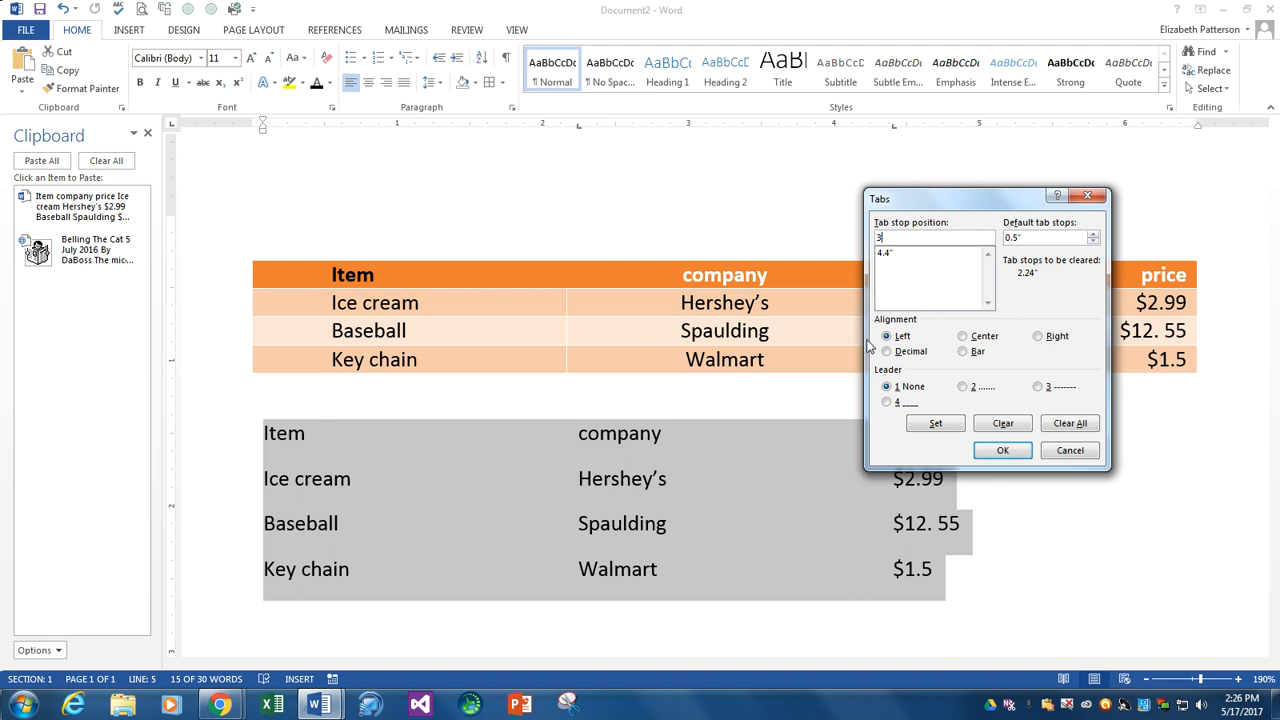
left_click(964, 339)
left_click(962, 387)
left_click(937, 426)
Step: Clear the list's 4.4" tab stop and set a decimal tab stop at 5" with a dotted leader
left_click(883, 264)
left_click(1003, 427)
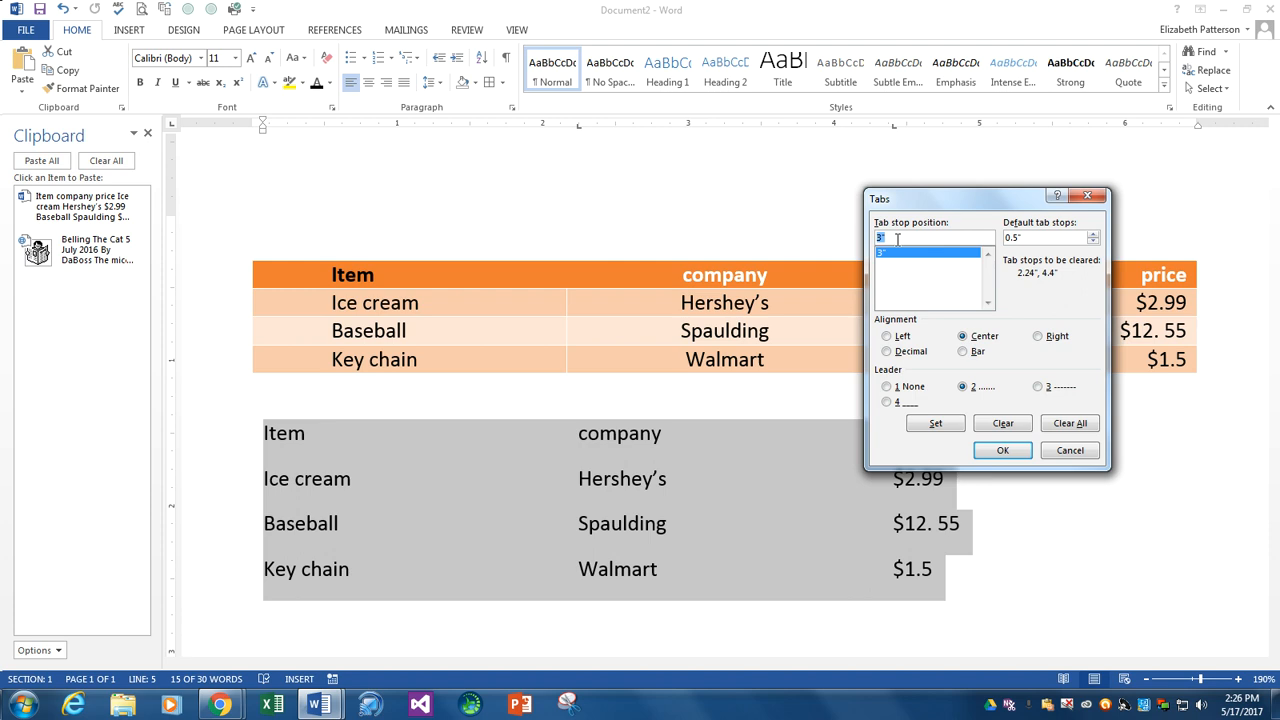
left_click_drag(888, 238, 866, 238)
type("5")
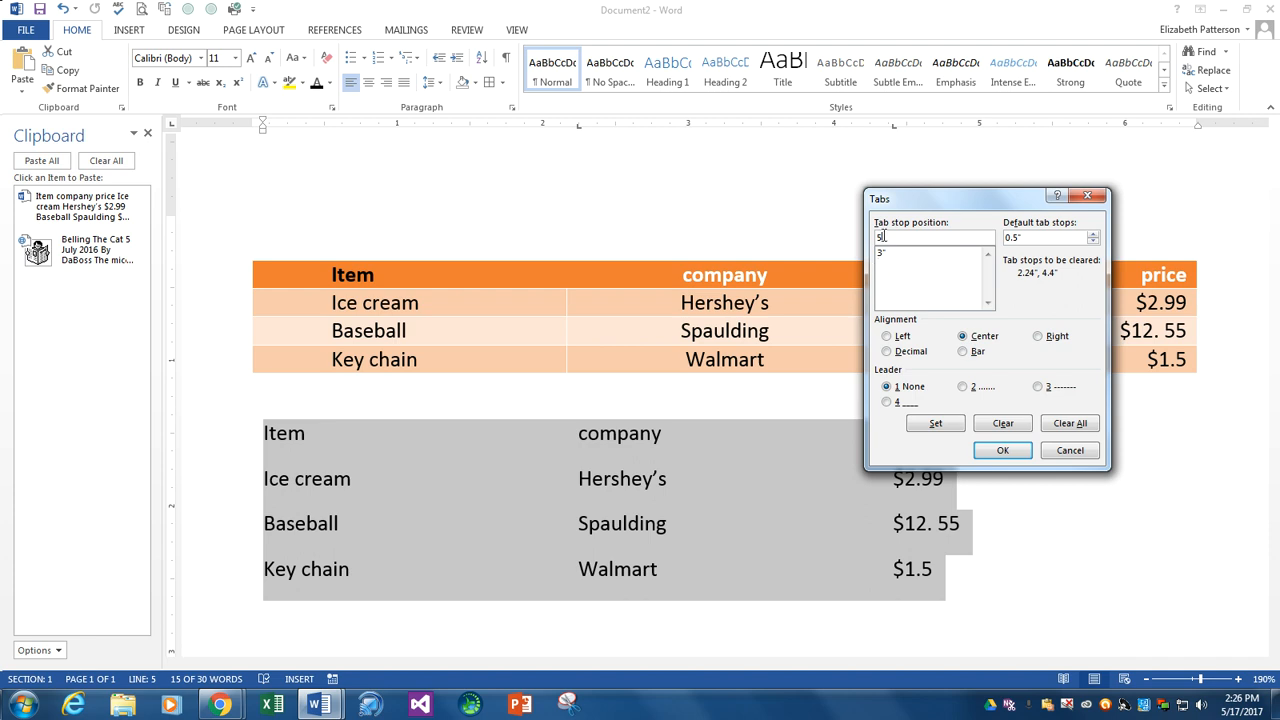
left_click(889, 353)
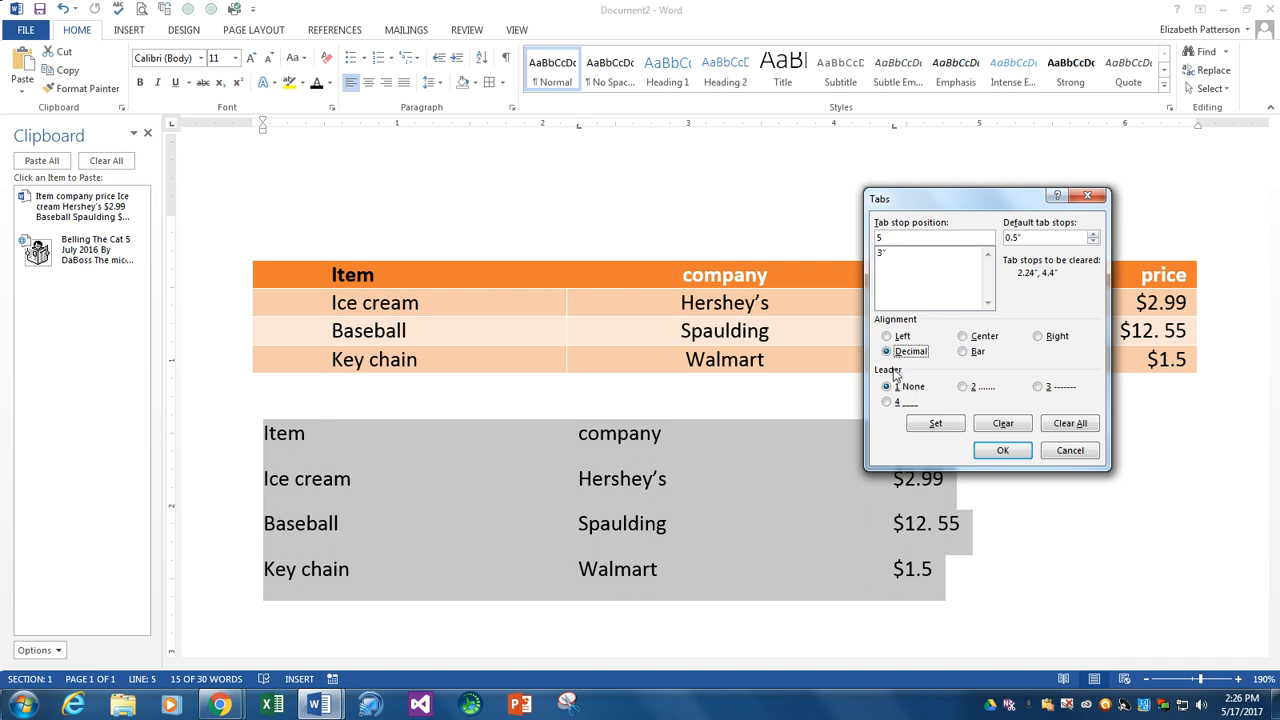
left_click(963, 388)
left_click(936, 424)
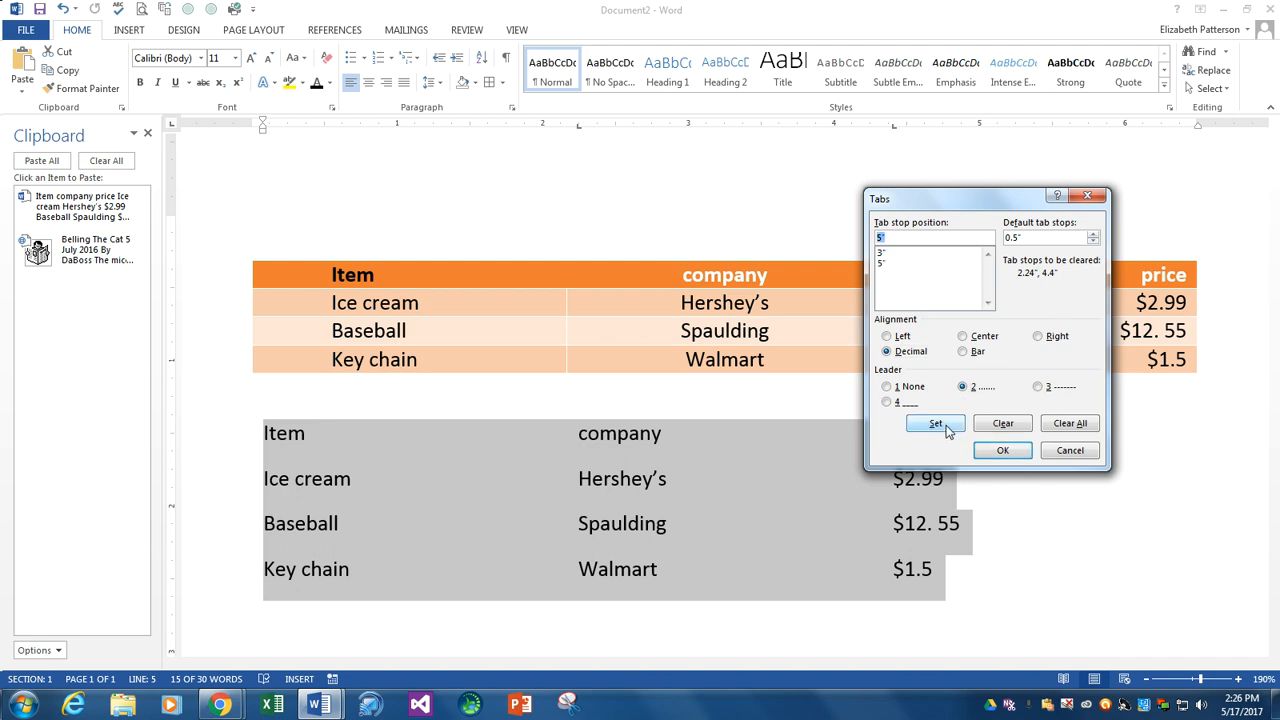
left_click(1001, 452)
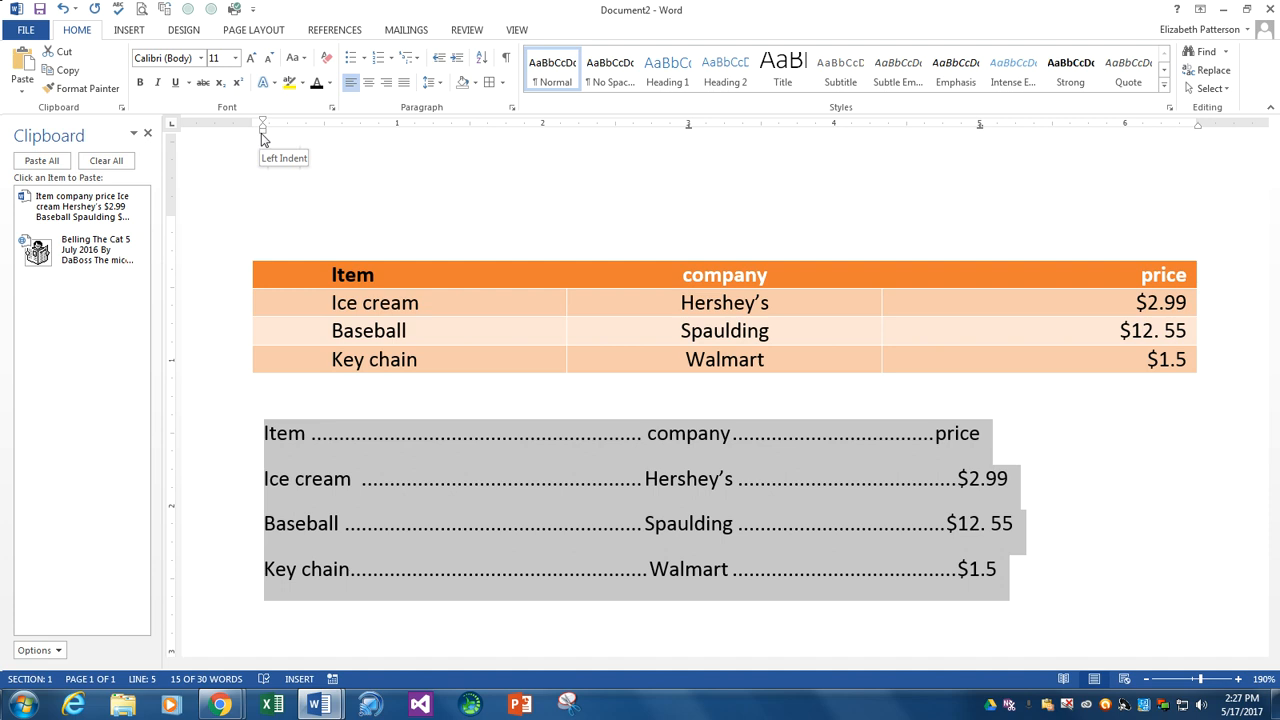
Step: Indent the whole lower list to about 0.69" from the left and remove the space inside the Baseball price
mouse_move(259, 138)
left_mouse_down()
mouse_move(356, 166)
mouse_move(346, 172)
left_mouse_up()
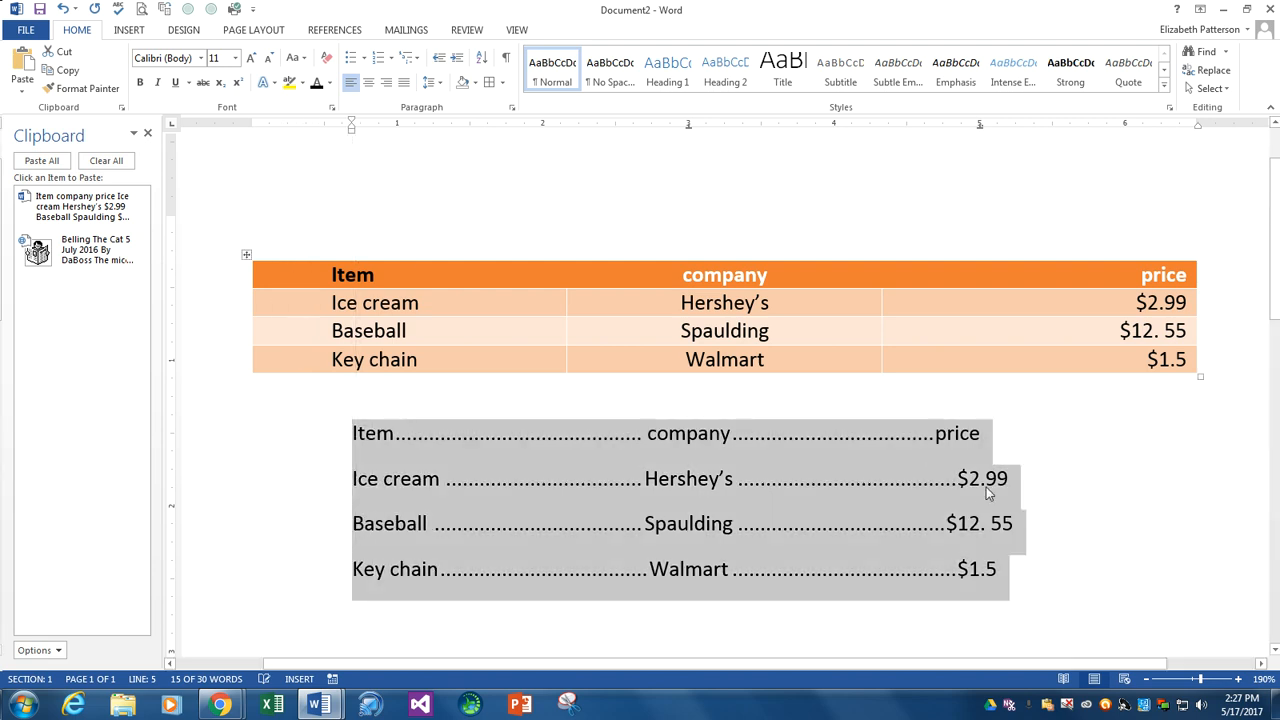
left_click(990, 533)
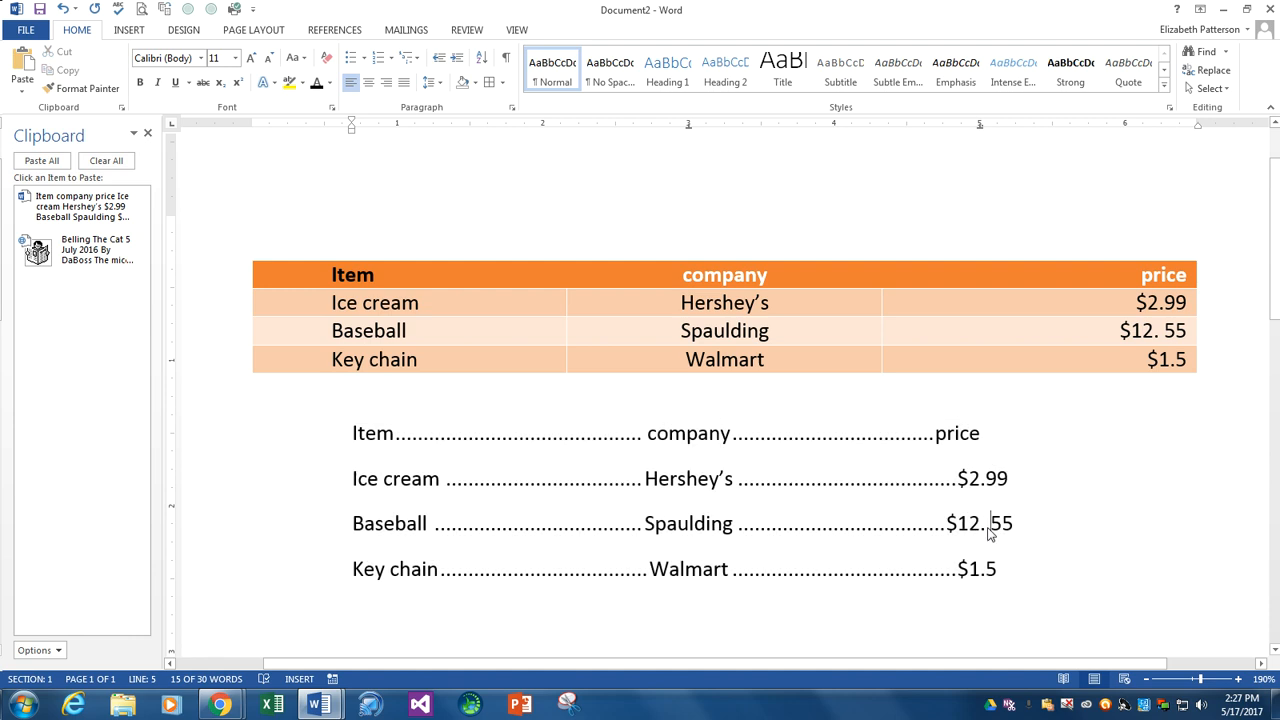
key("BackSpace")
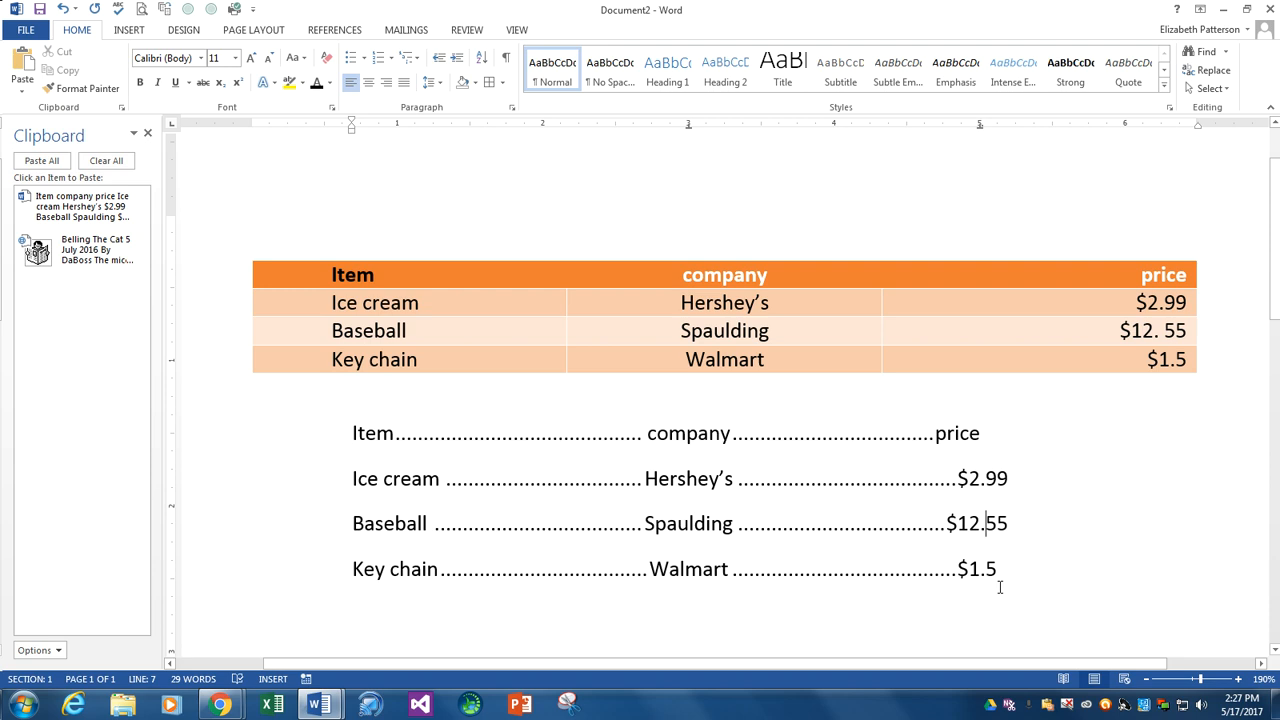
Step: Set the leader to None for the 3" and 5" tab stops in the list's heading line
left_click_drag(339, 433, 990, 444)
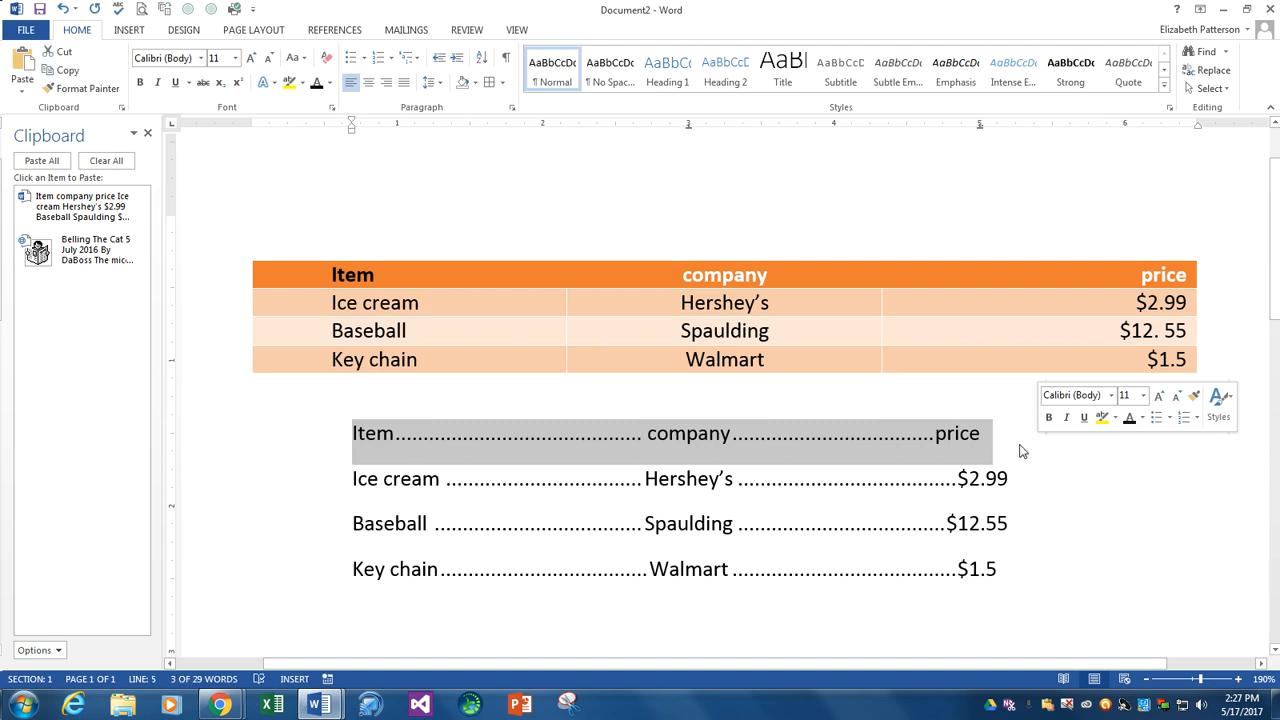
left_click(511, 107)
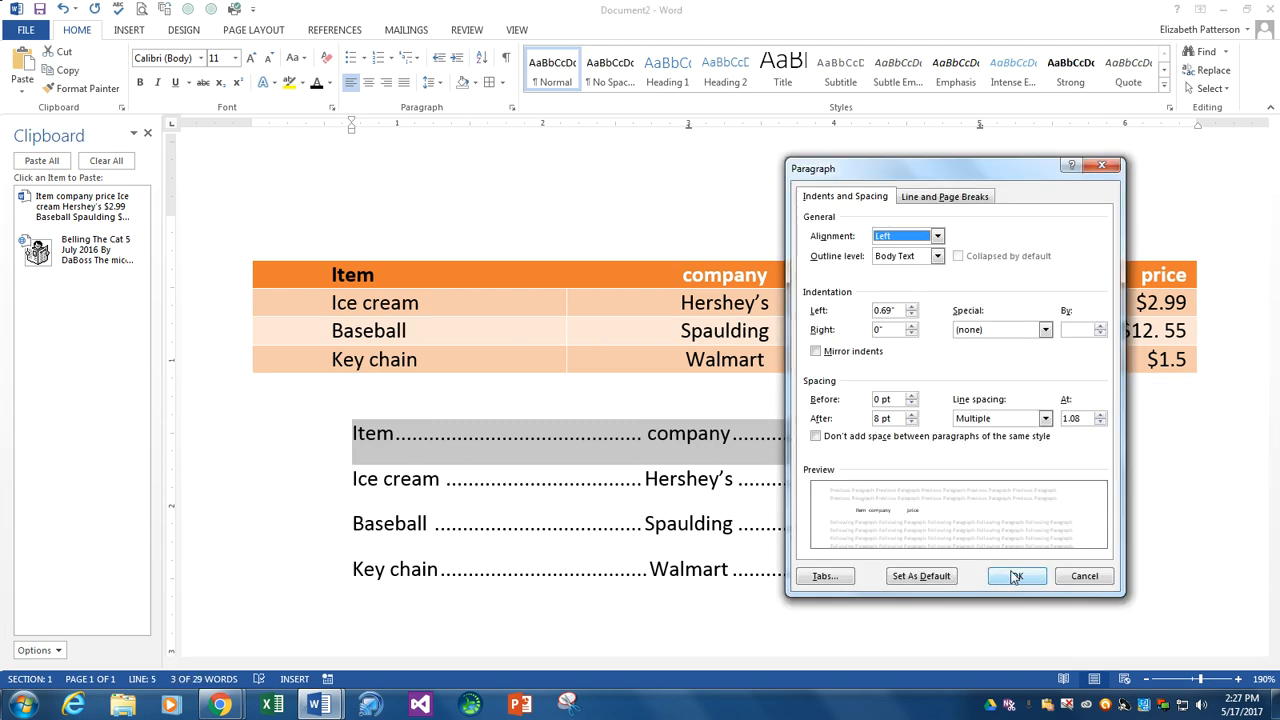
left_click(845, 580)
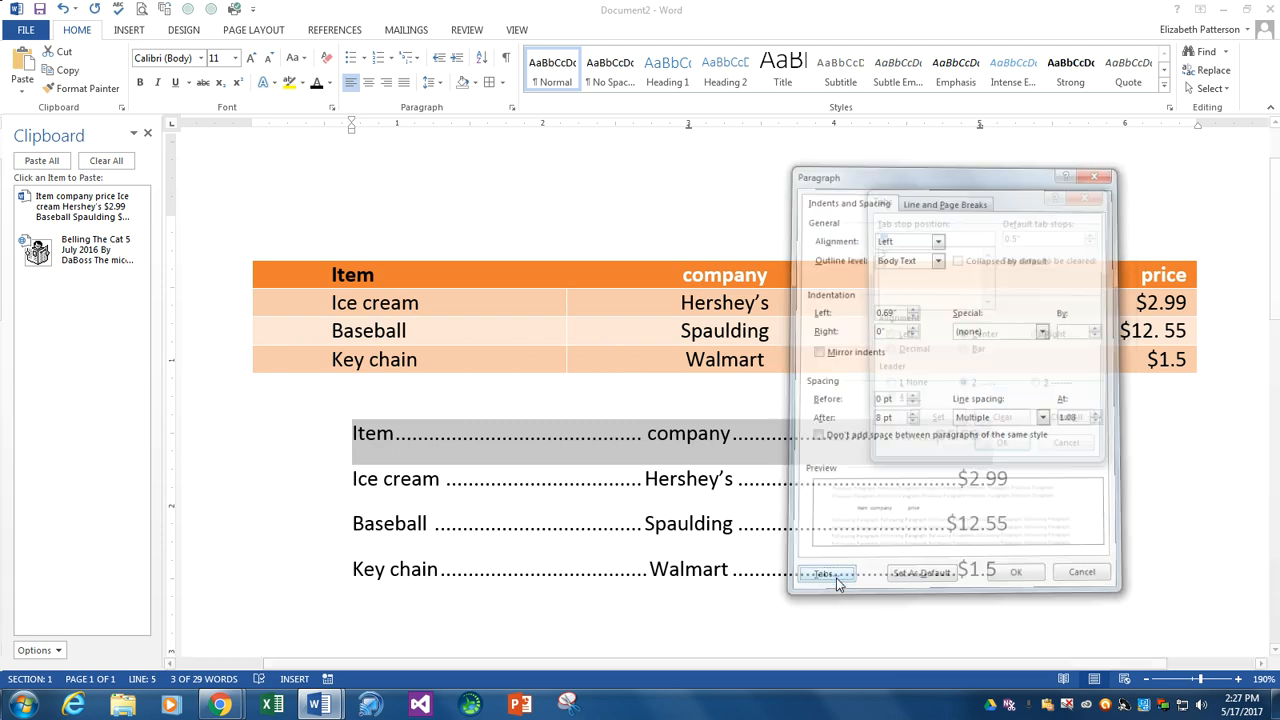
left_click(886, 253)
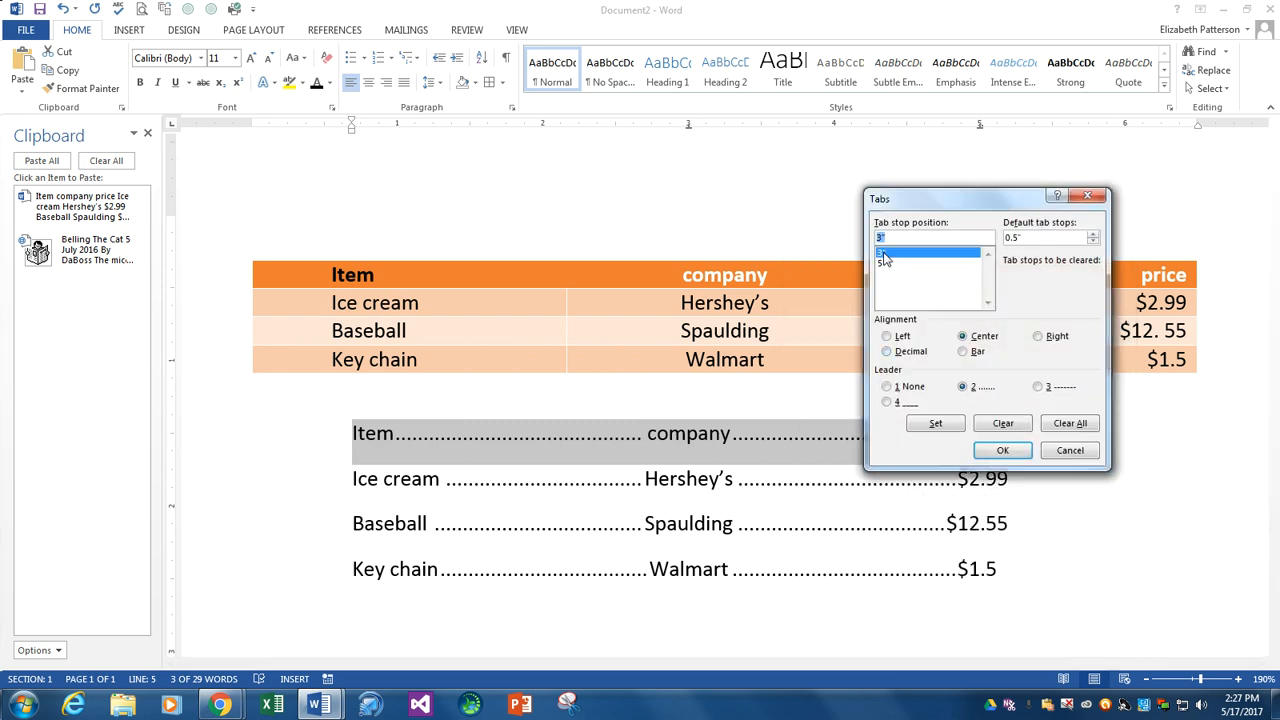
left_click(886, 387)
left_click(918, 437)
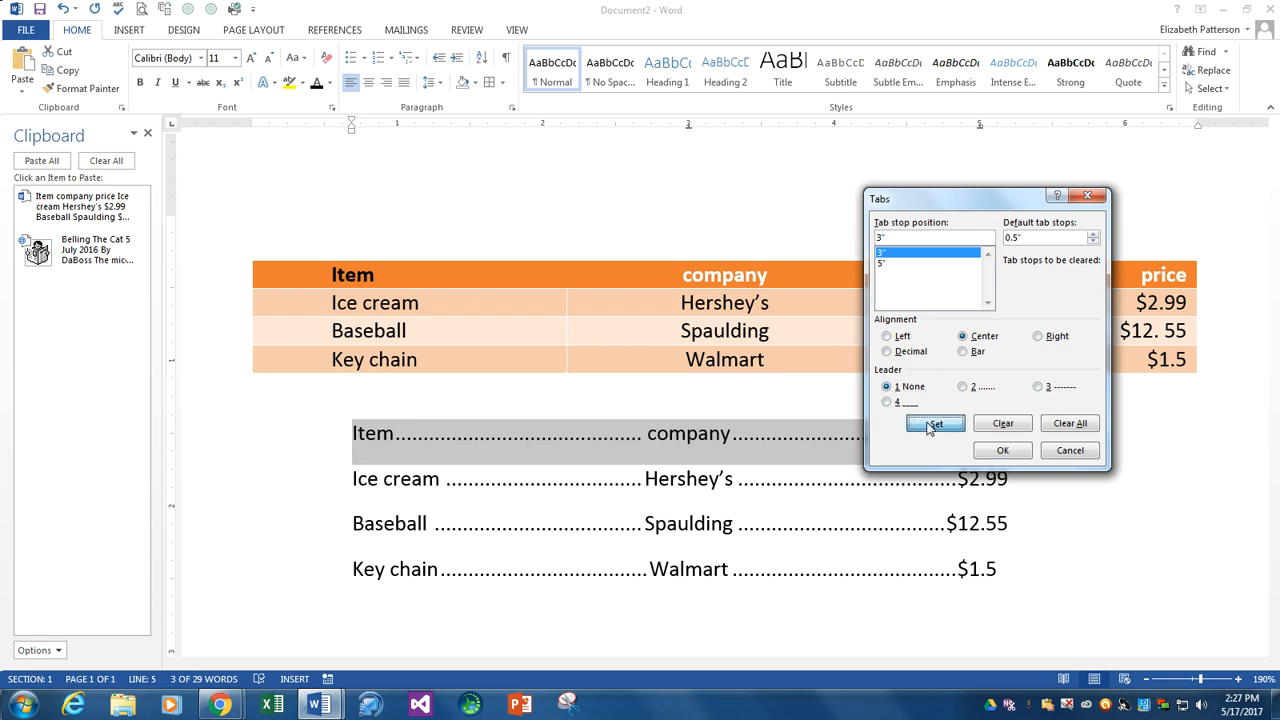
left_click(893, 264)
left_click(889, 388)
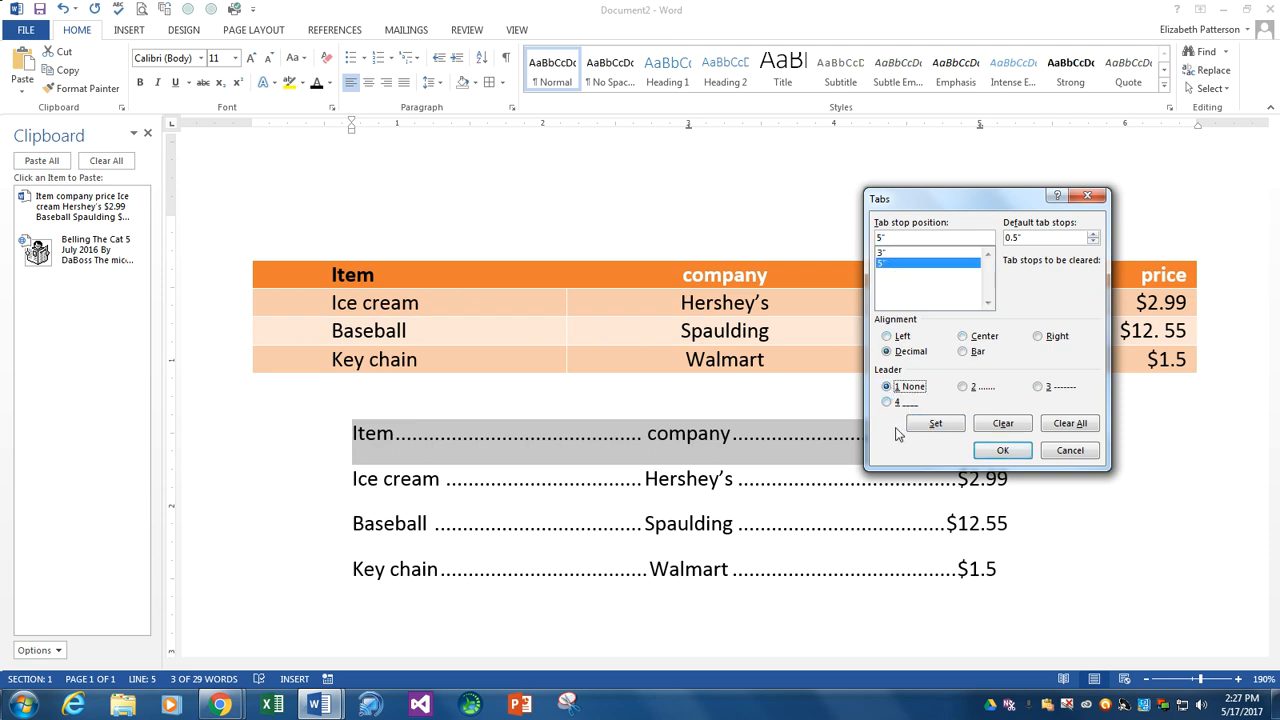
left_click(935, 425)
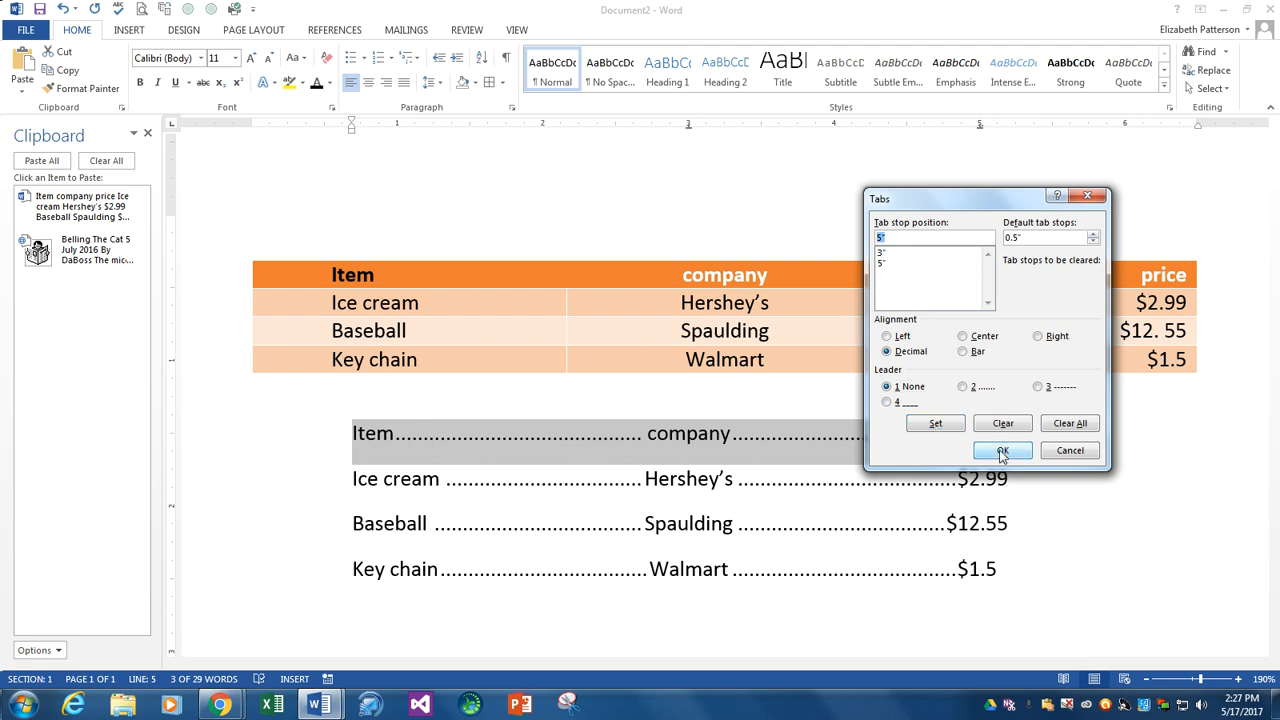
left_click(1002, 453)
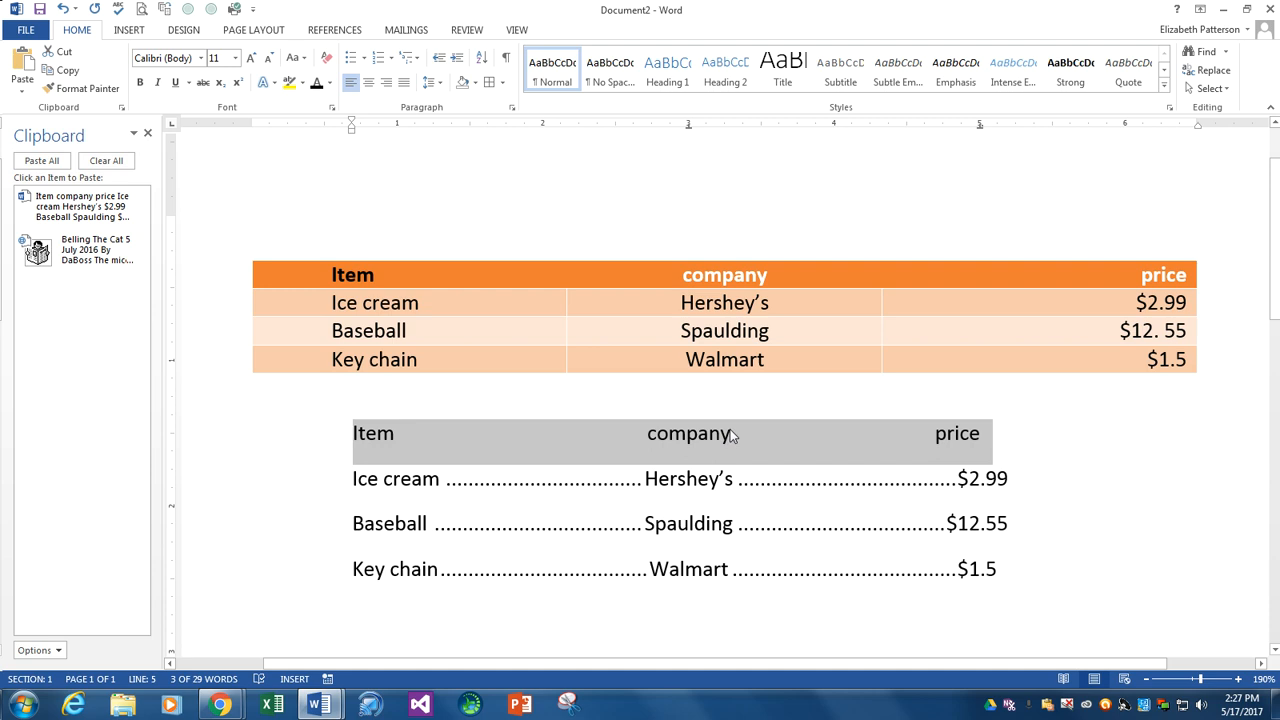
Step: Make the list's heading line bold, and switch its underline on and off again
key("ctrl+b")
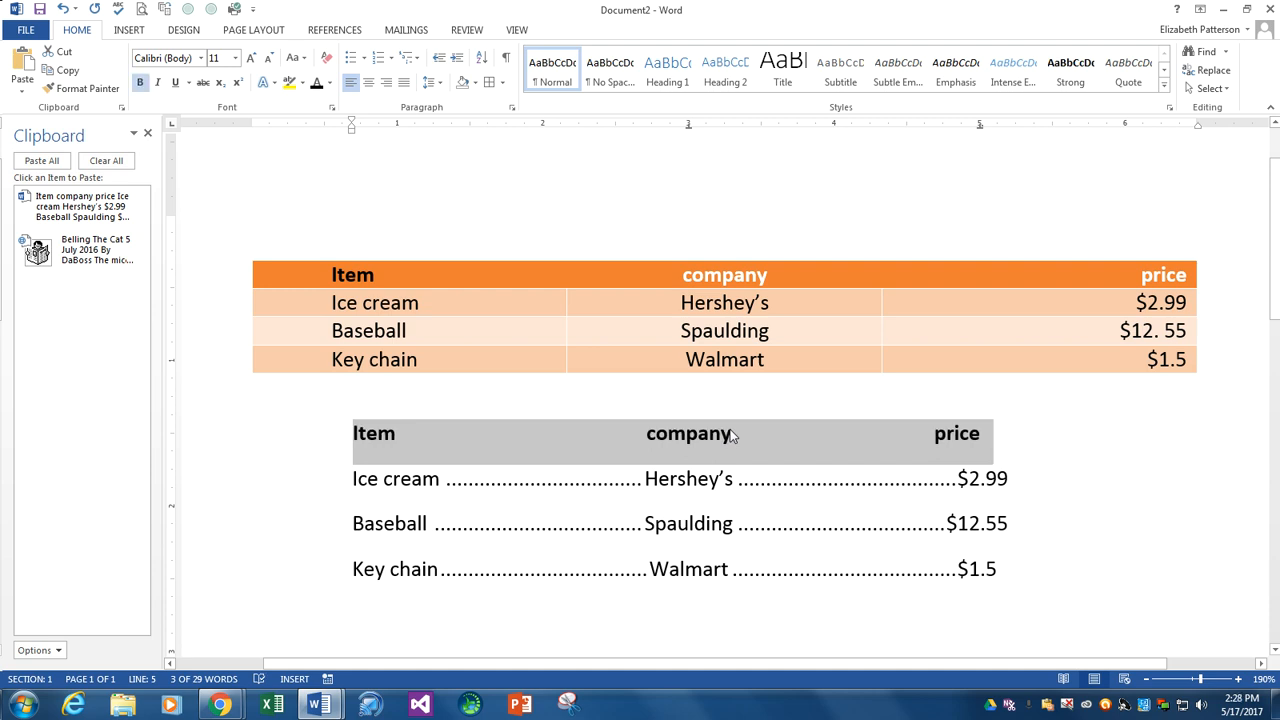
key("ctrl+u")
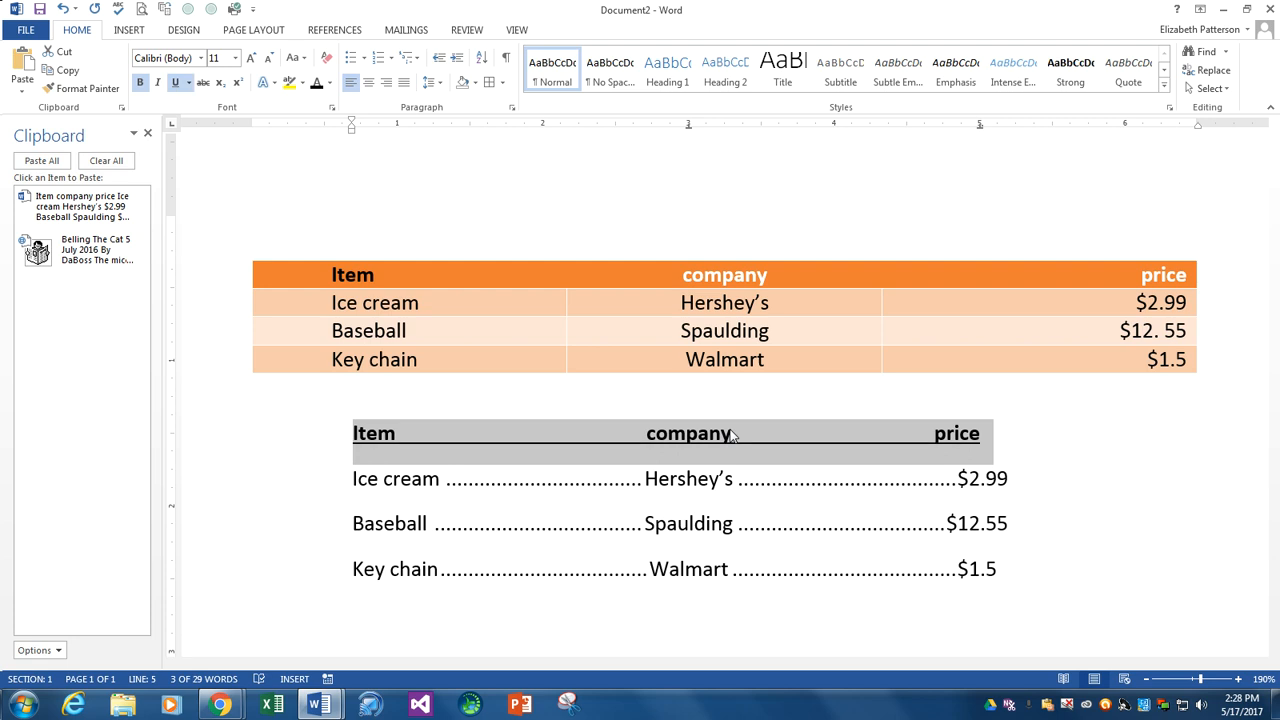
key("ctrl+u")
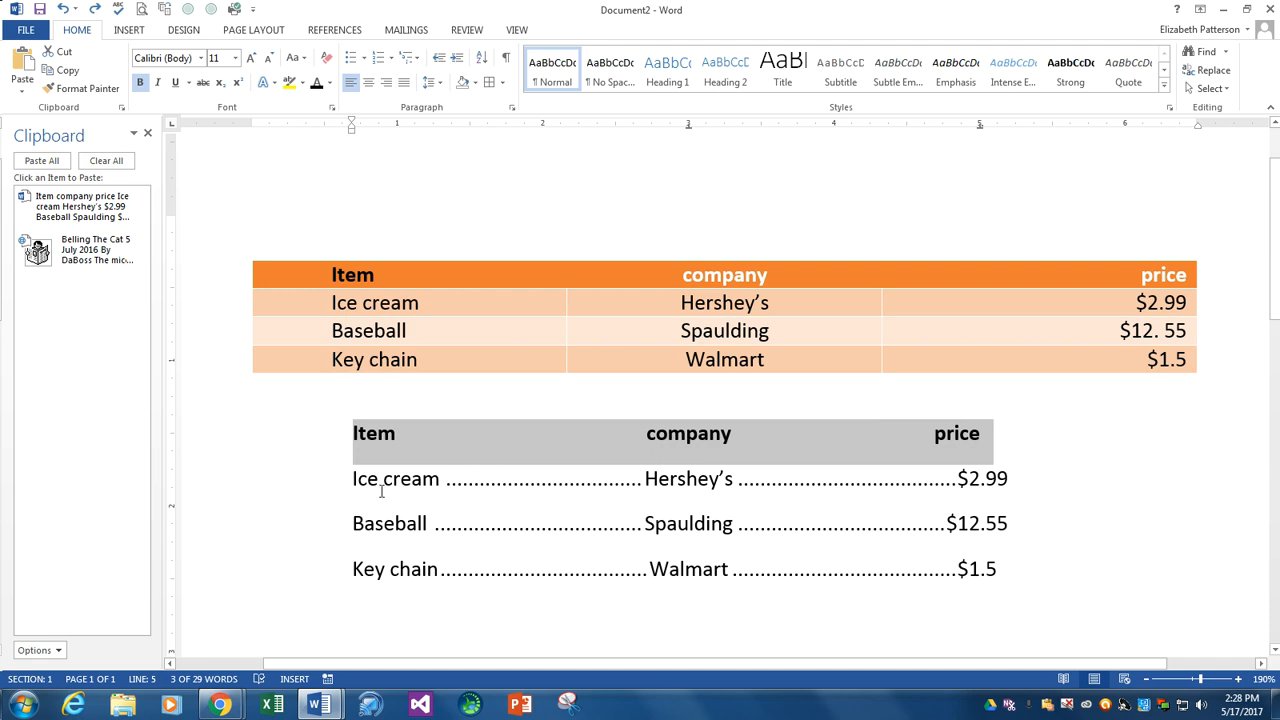
Step: Try adding a right tab stop at about 2.1" on the ruler for the whole lower list, and undo it
left_click(170, 128)
left_click(171, 127)
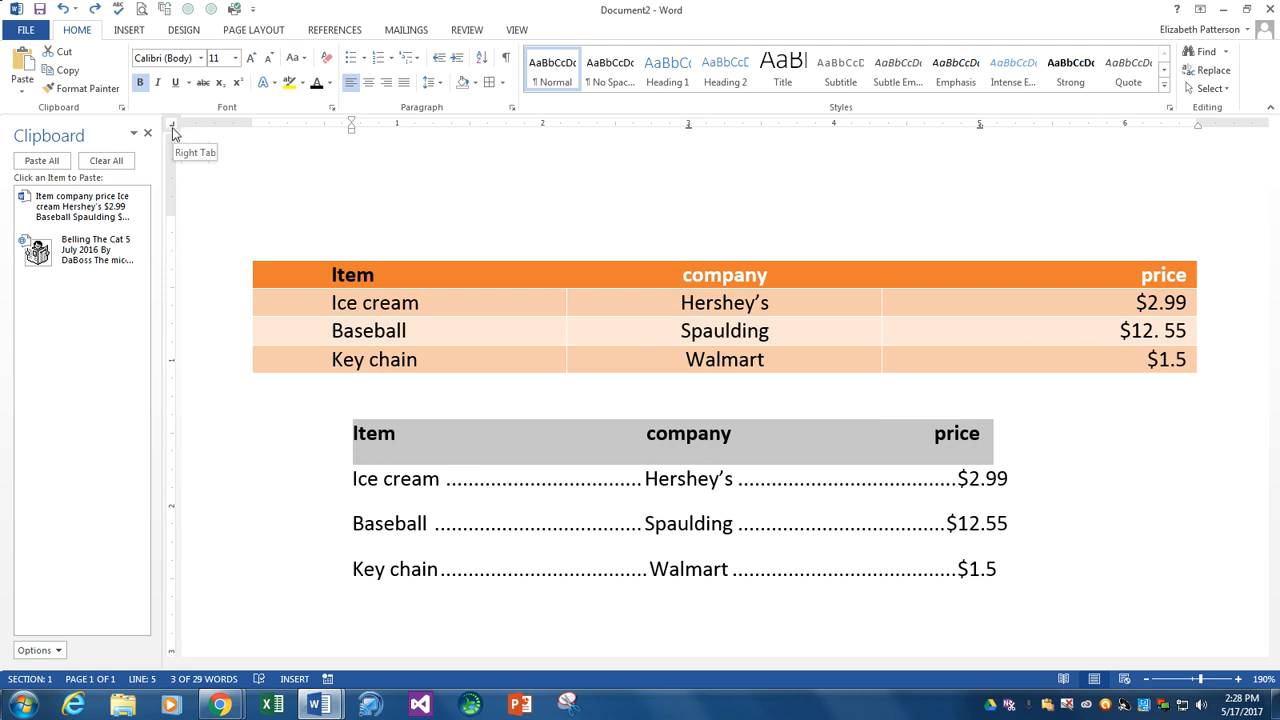
left_click(277, 430)
left_click_drag(277, 430, 1094, 593)
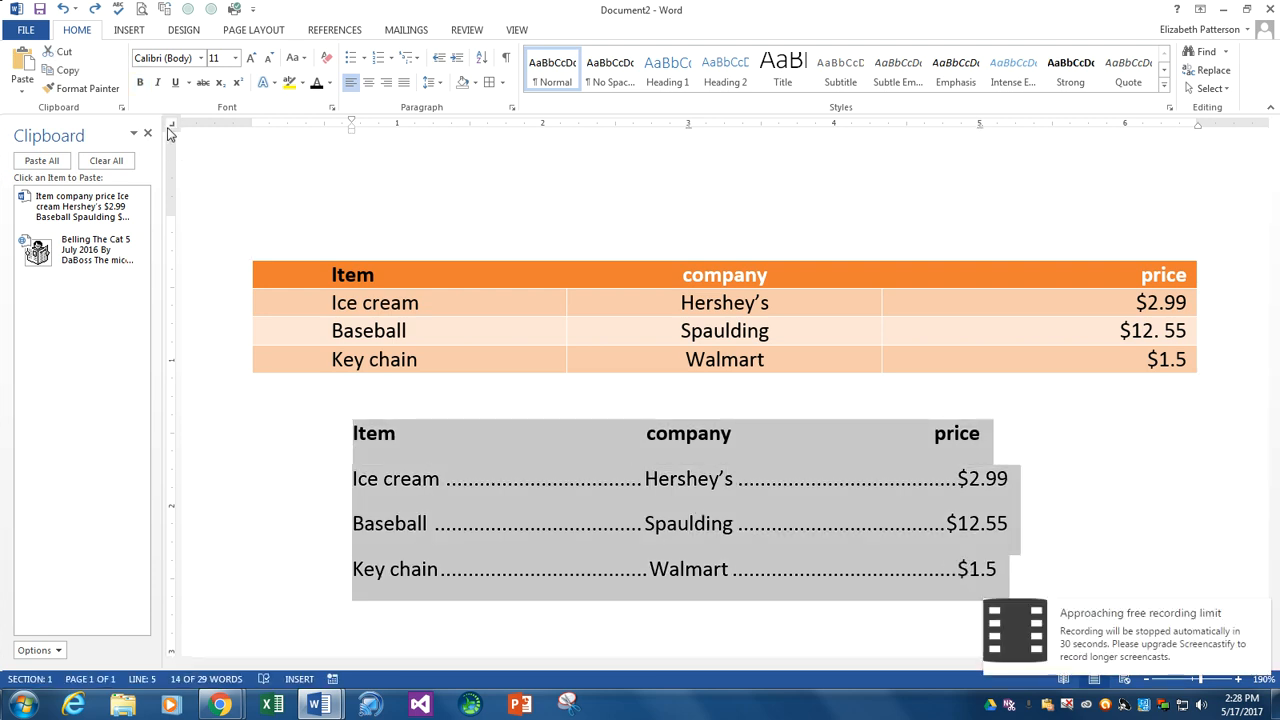
left_click(560, 126)
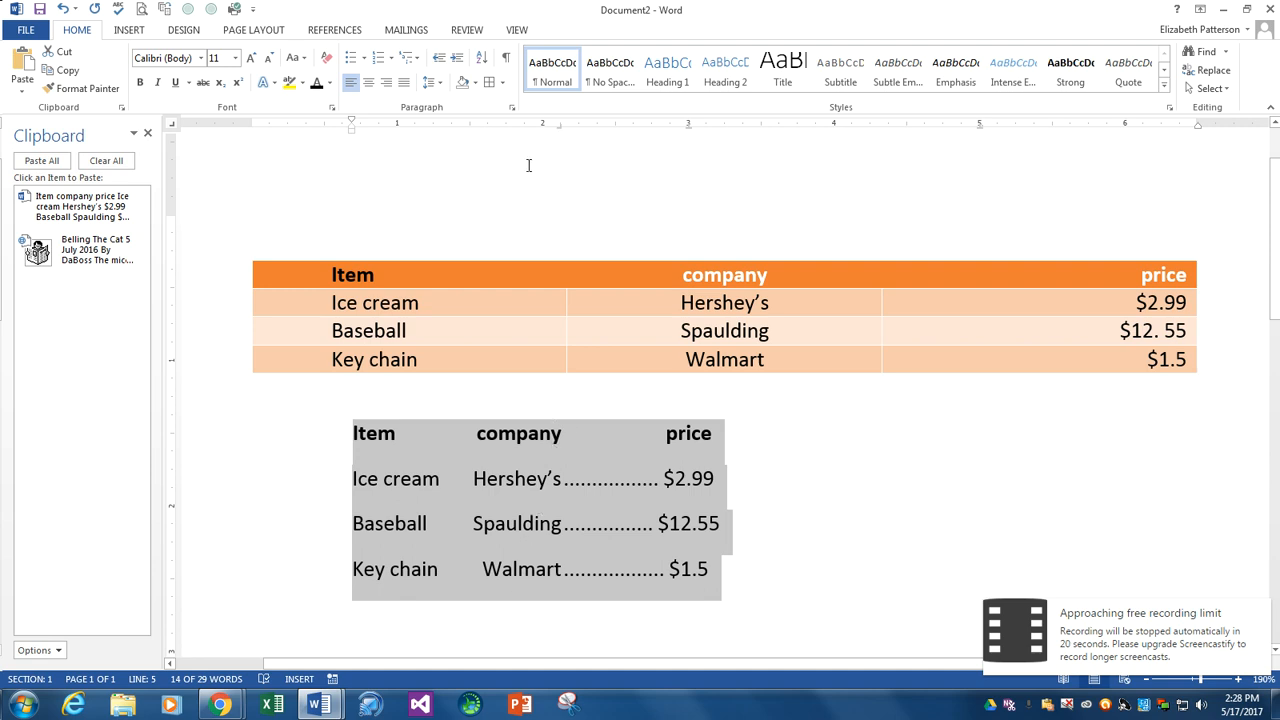
key("ctrl+z")
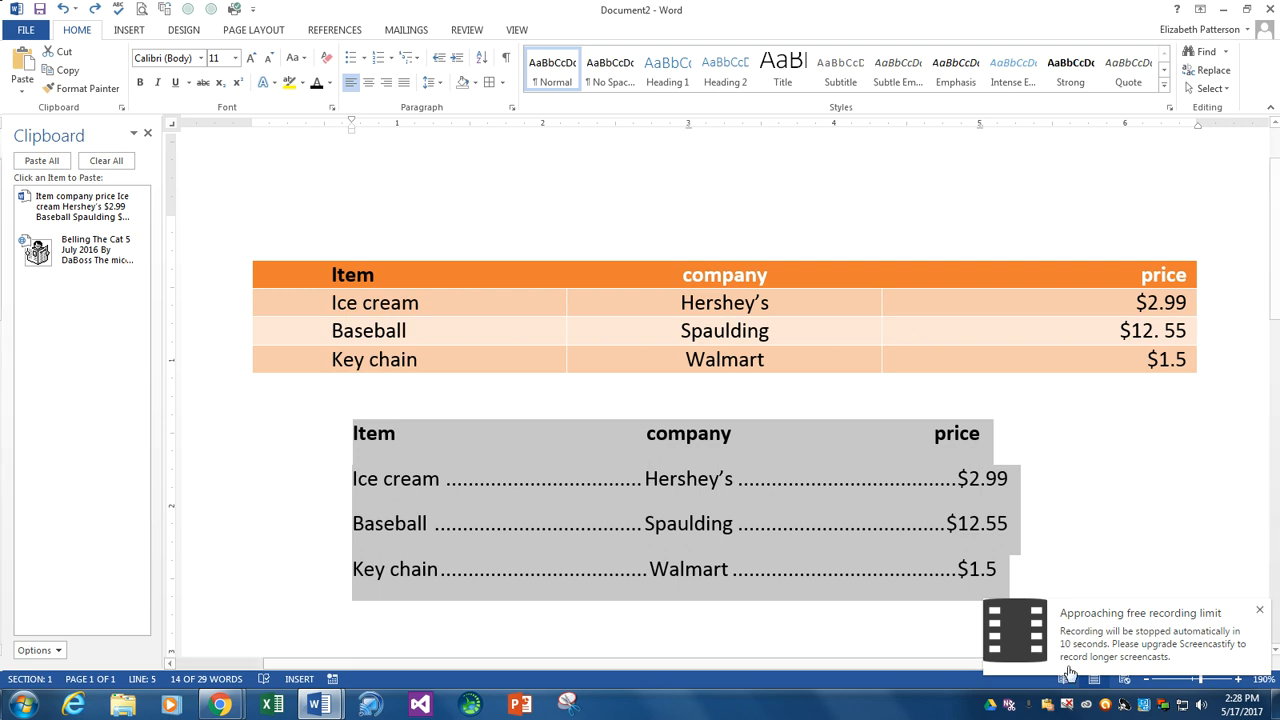
left_click(1010, 648)
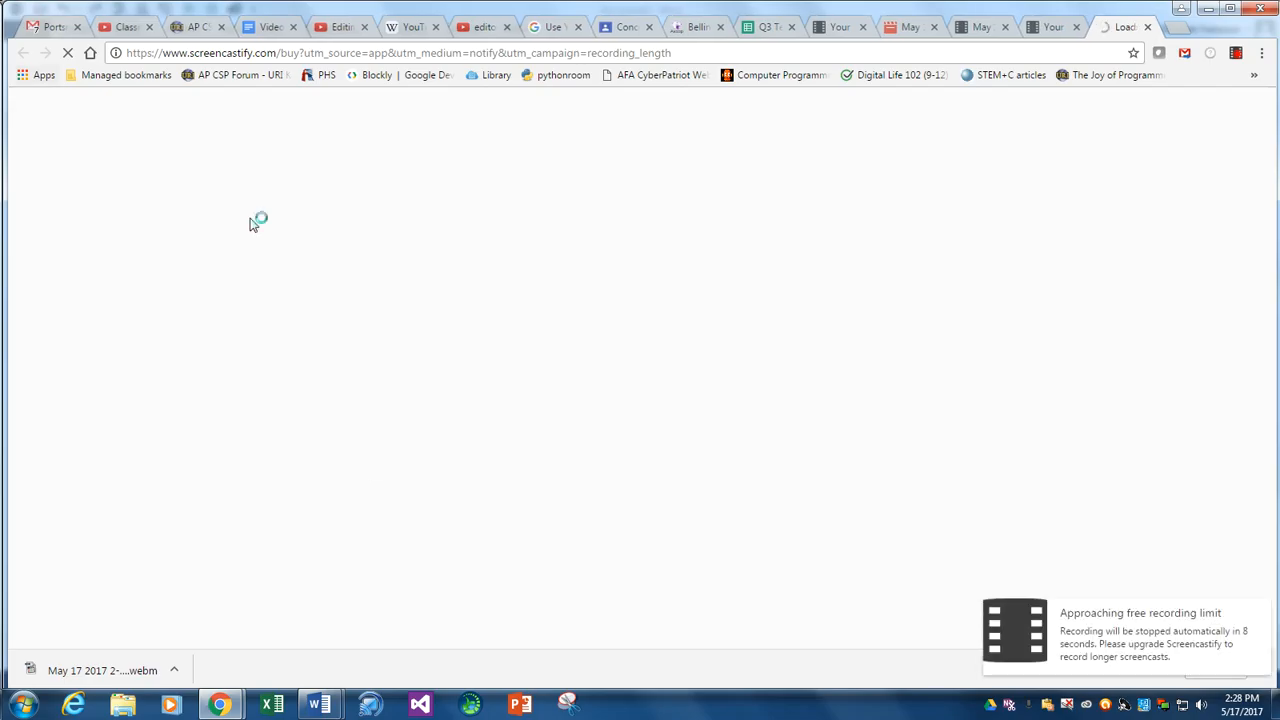